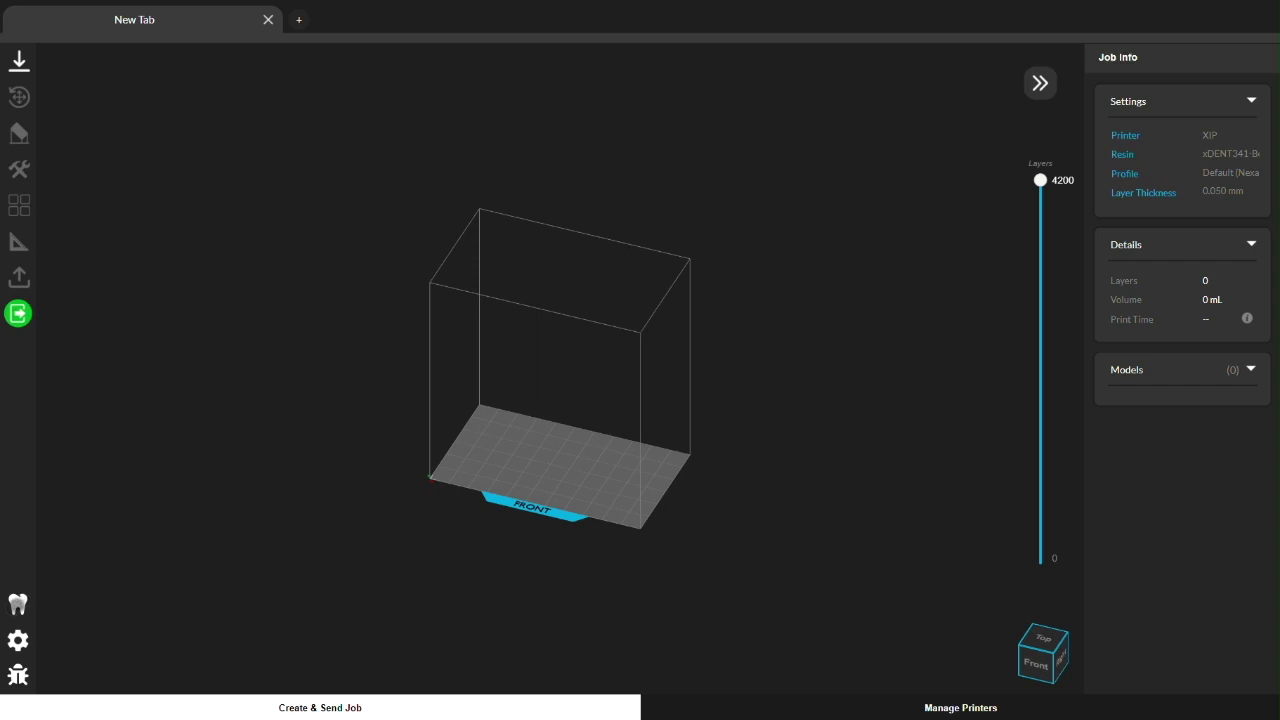
Open the DentFlow dental workflow window and keep XIP as the selected printer.
{"action": "left_click", "coordinate": [18, 603]}
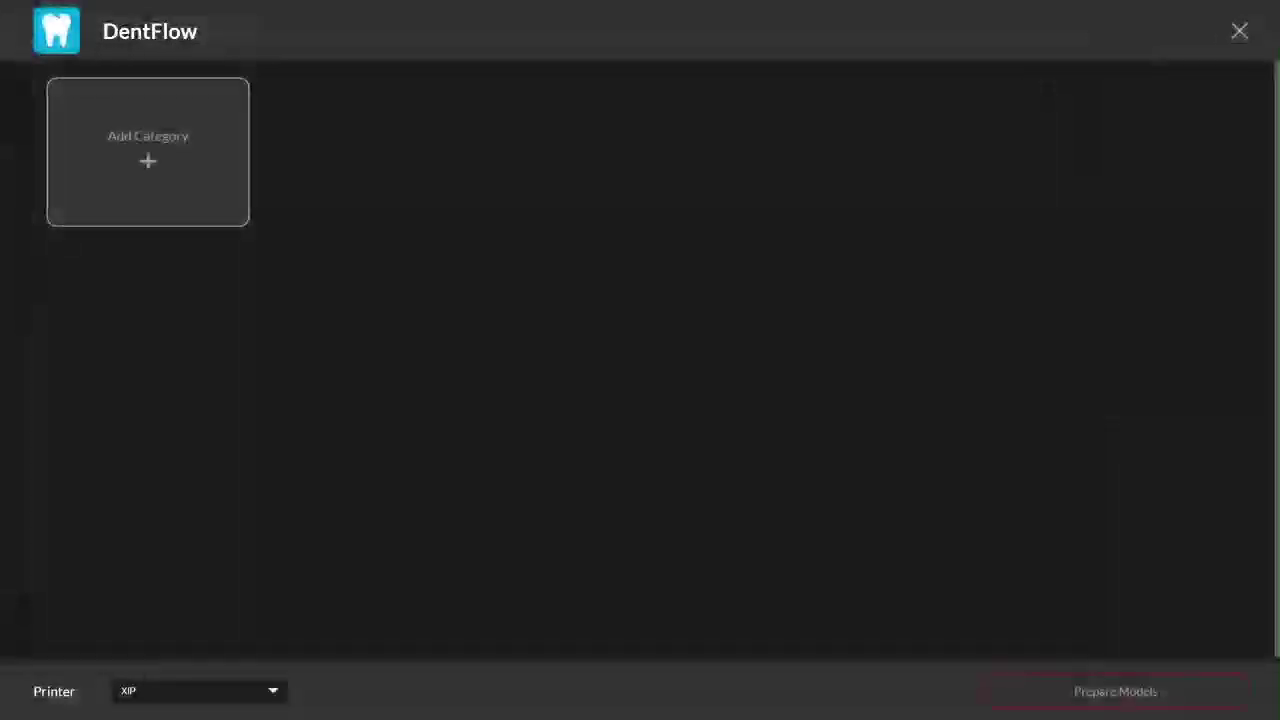
{"action": "left_click", "coordinate": [272, 692]}
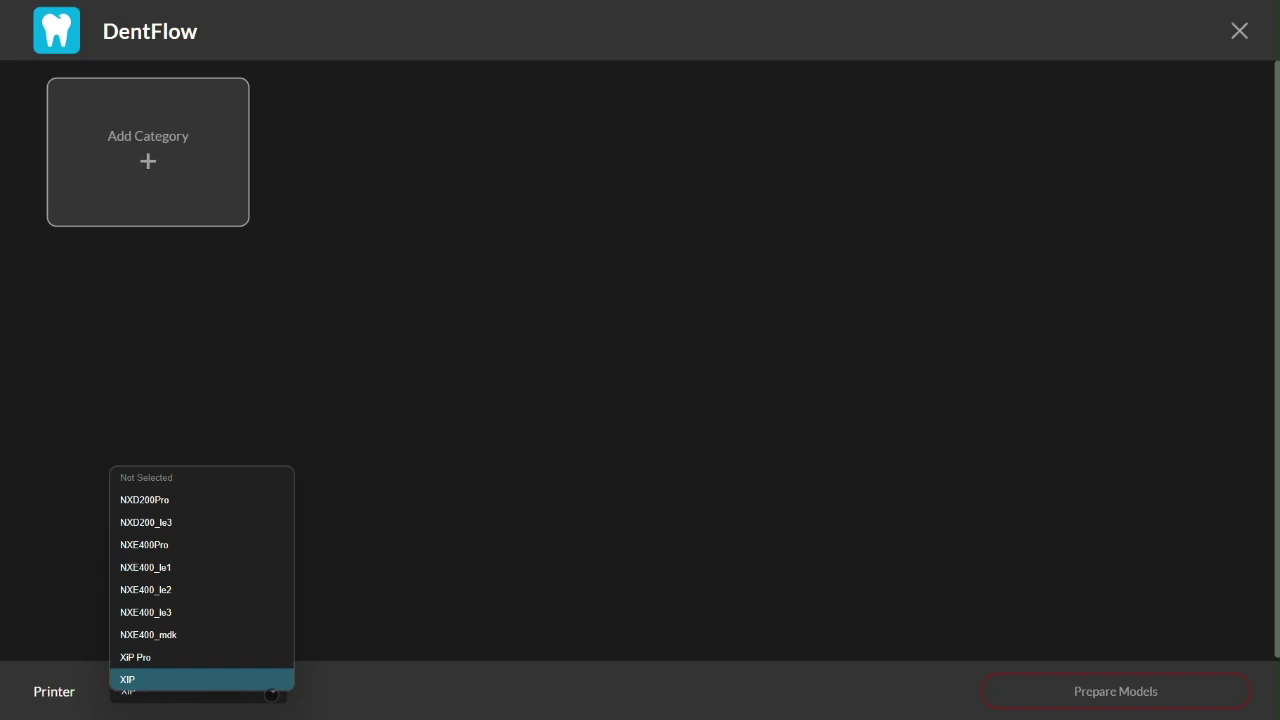
{"action": "left_click", "coordinate": [266, 682]}
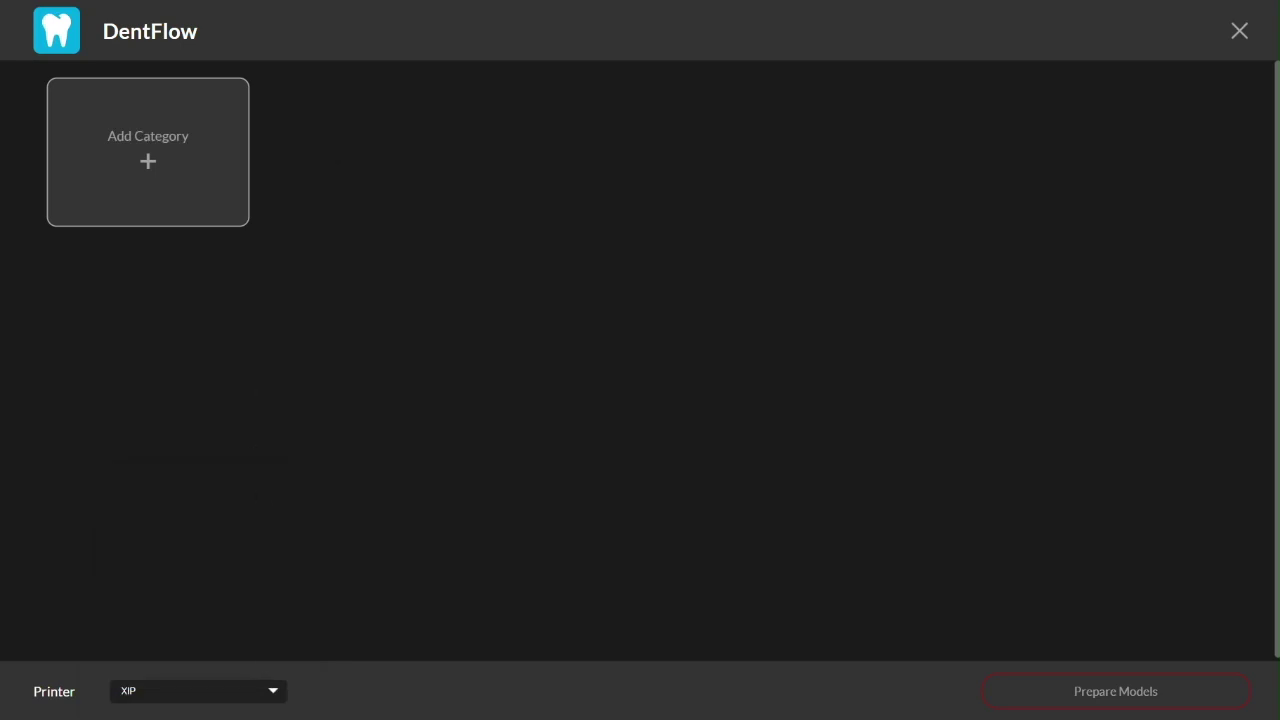
Add an Orthodontic - Aligners category and import the shift-selected aligner STL files into it.
{"action": "left_click", "coordinate": [142, 142]}
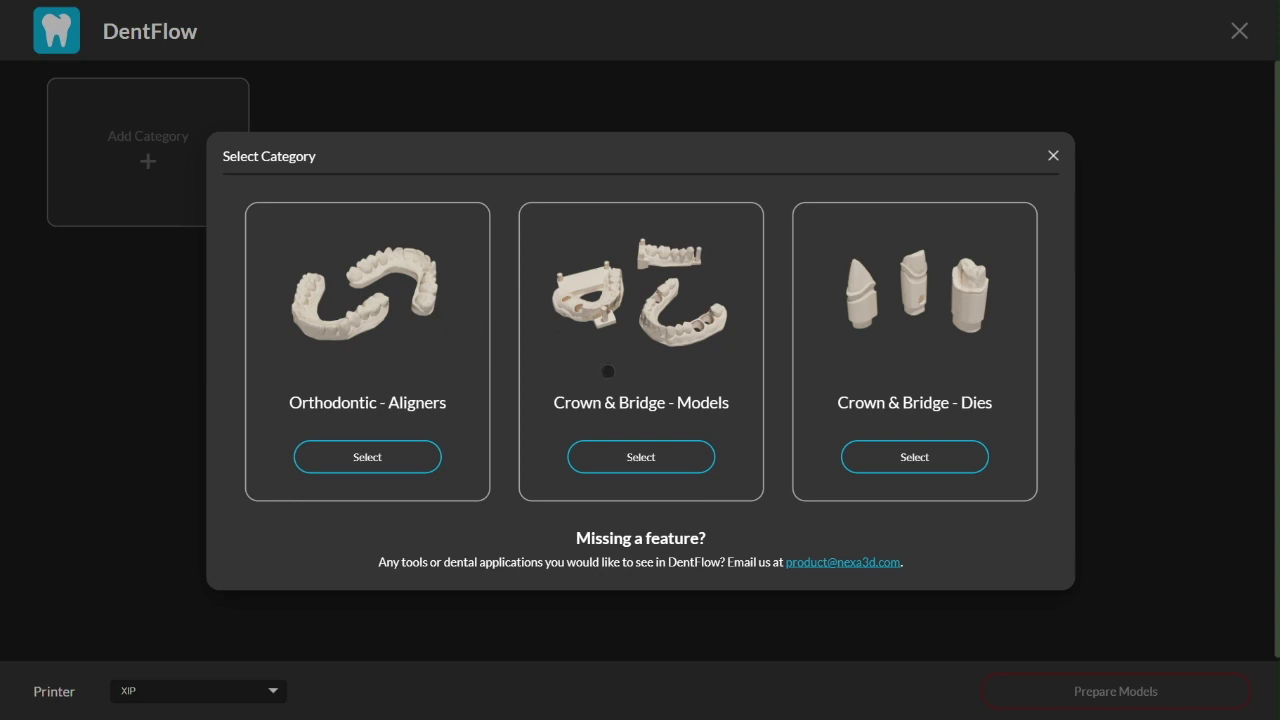
{"action": "left_click", "coordinate": [378, 465]}
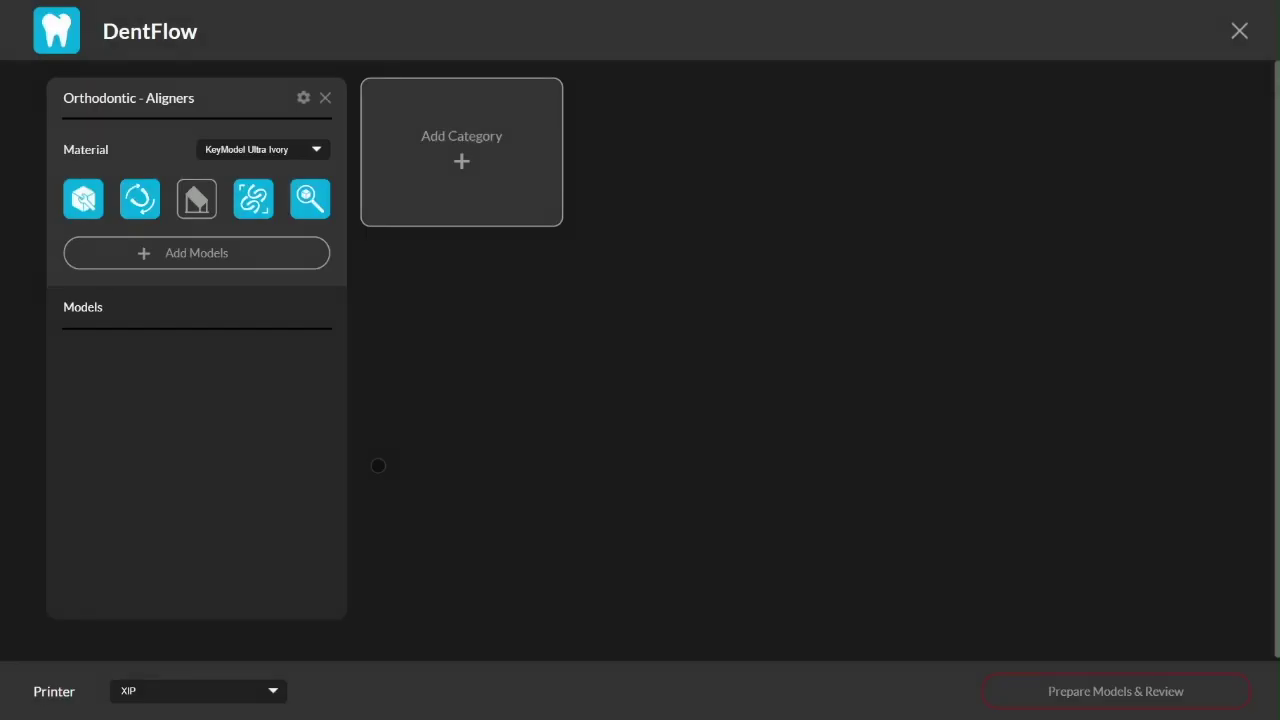
{"action": "left_click", "coordinate": [159, 259]}
{"action": "left_click", "coordinate": [218, 180]}
{"action": "left_click", "coordinate": [780, 374], "text": "shift"}
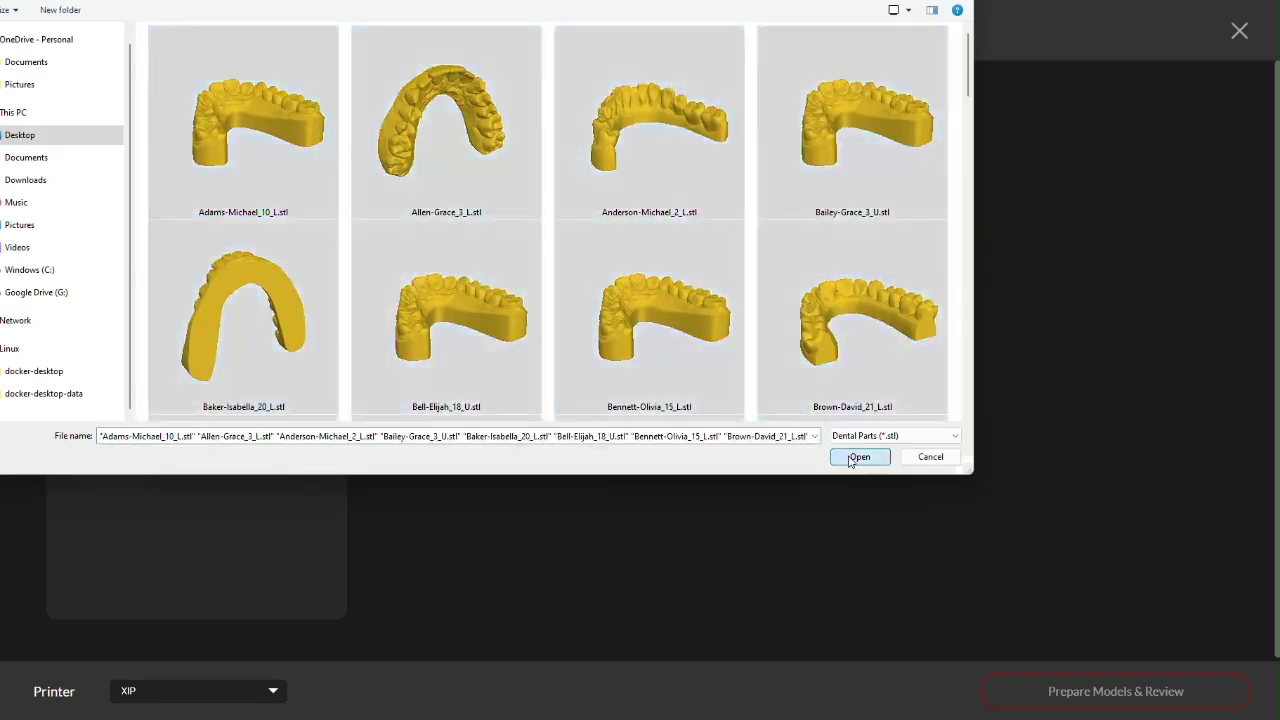
{"action": "left_click", "coordinate": [859, 457]}
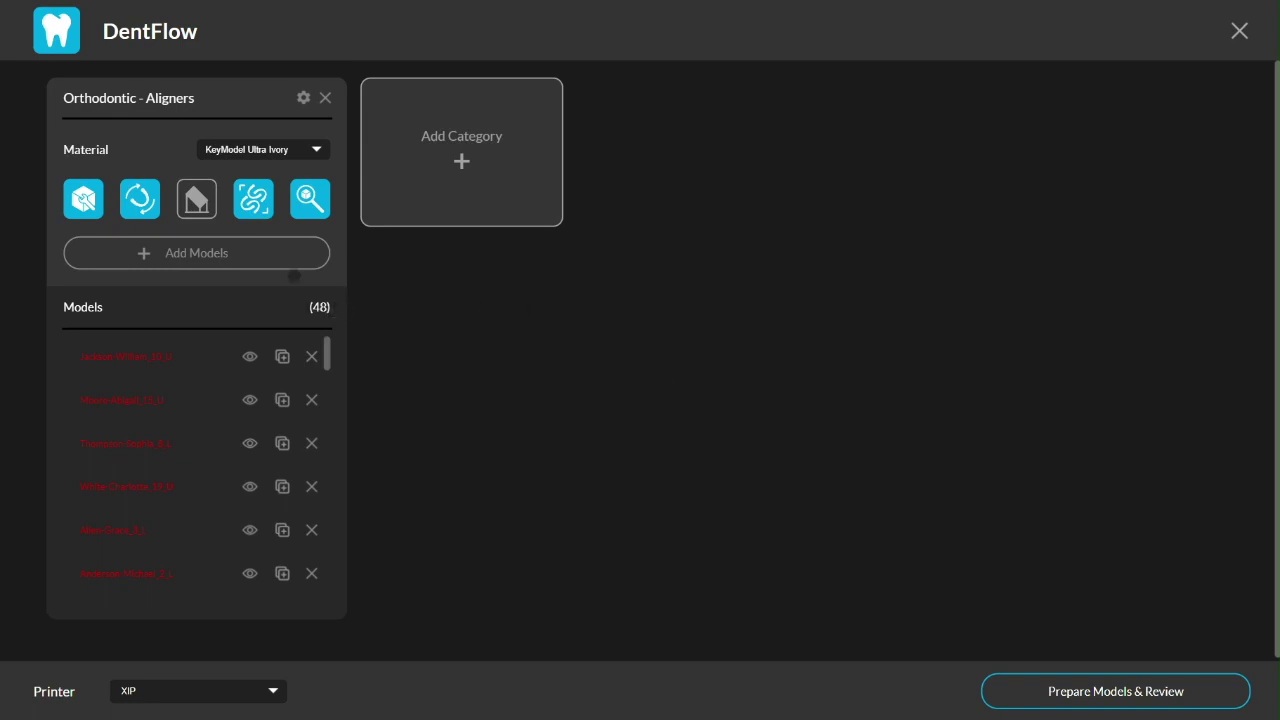
Change the aligner category's resin from KeyModel Ultra Ivory to xDENT341-Beige.
{"action": "left_click", "coordinate": [232, 150]}
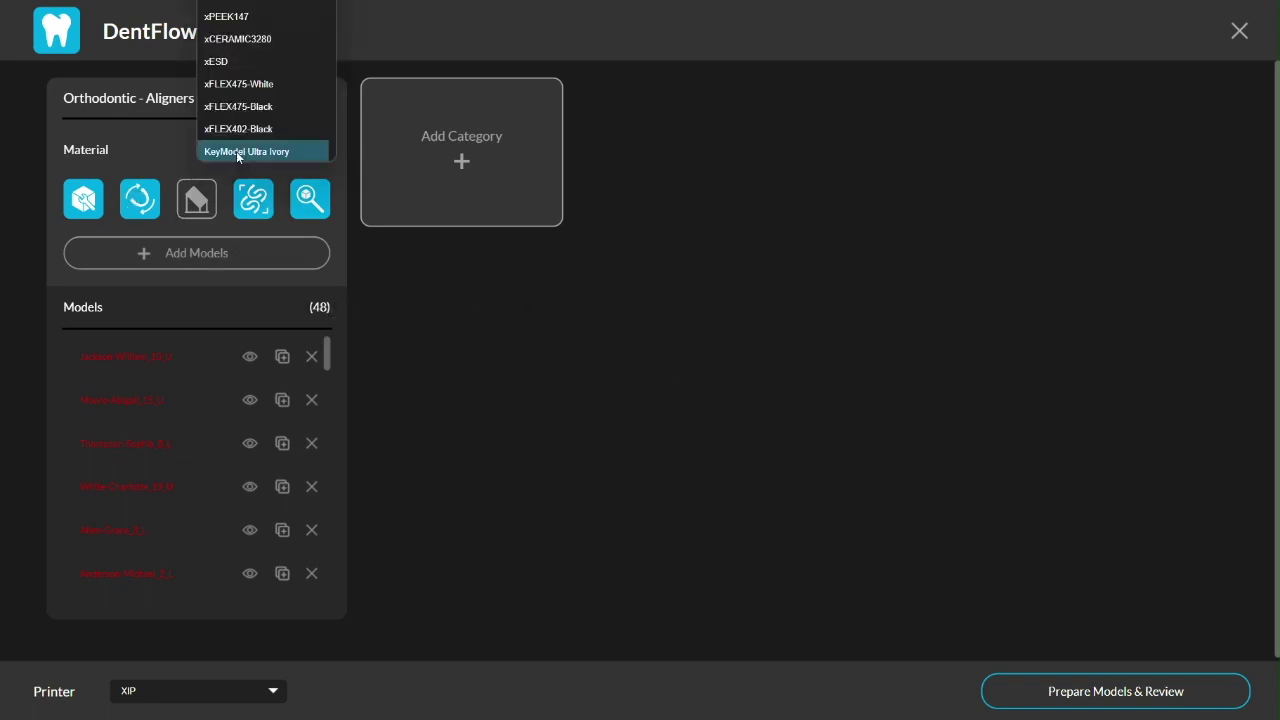
{"action": "scroll", "coordinate": [233, 60], "scroll_direction": "down", "scroll_amount": 2}
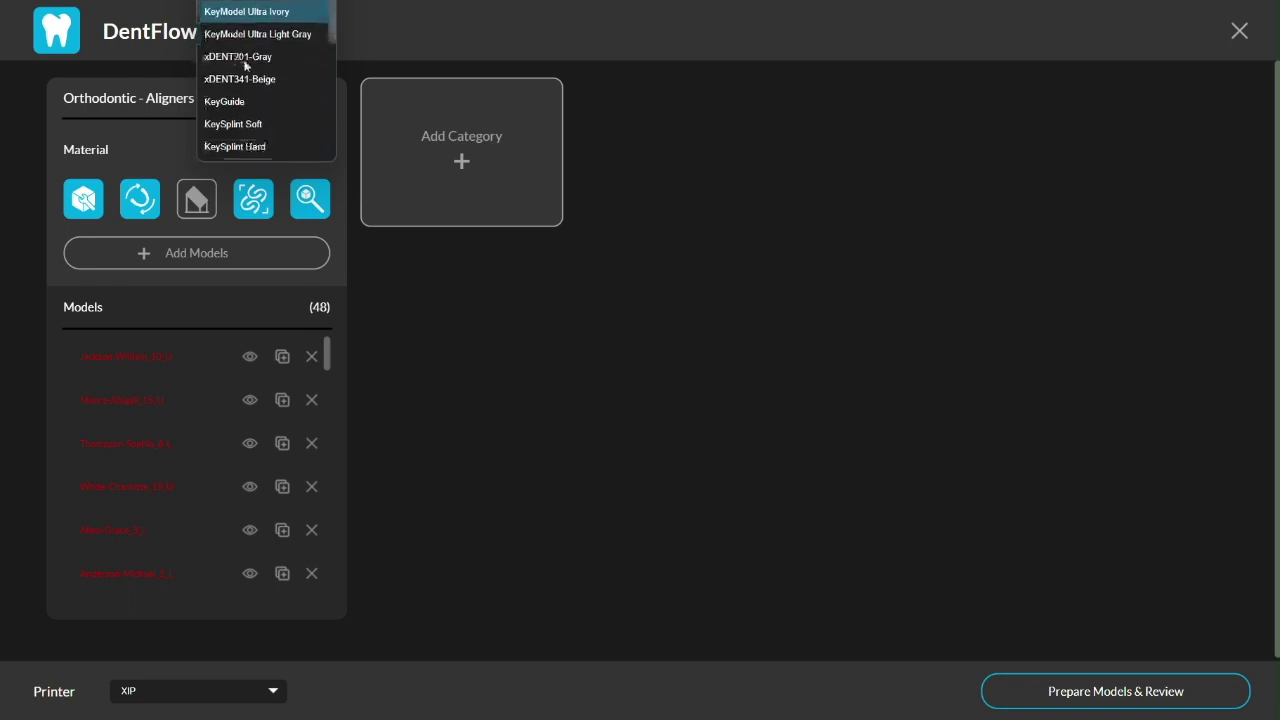
{"action": "left_click", "coordinate": [244, 78]}
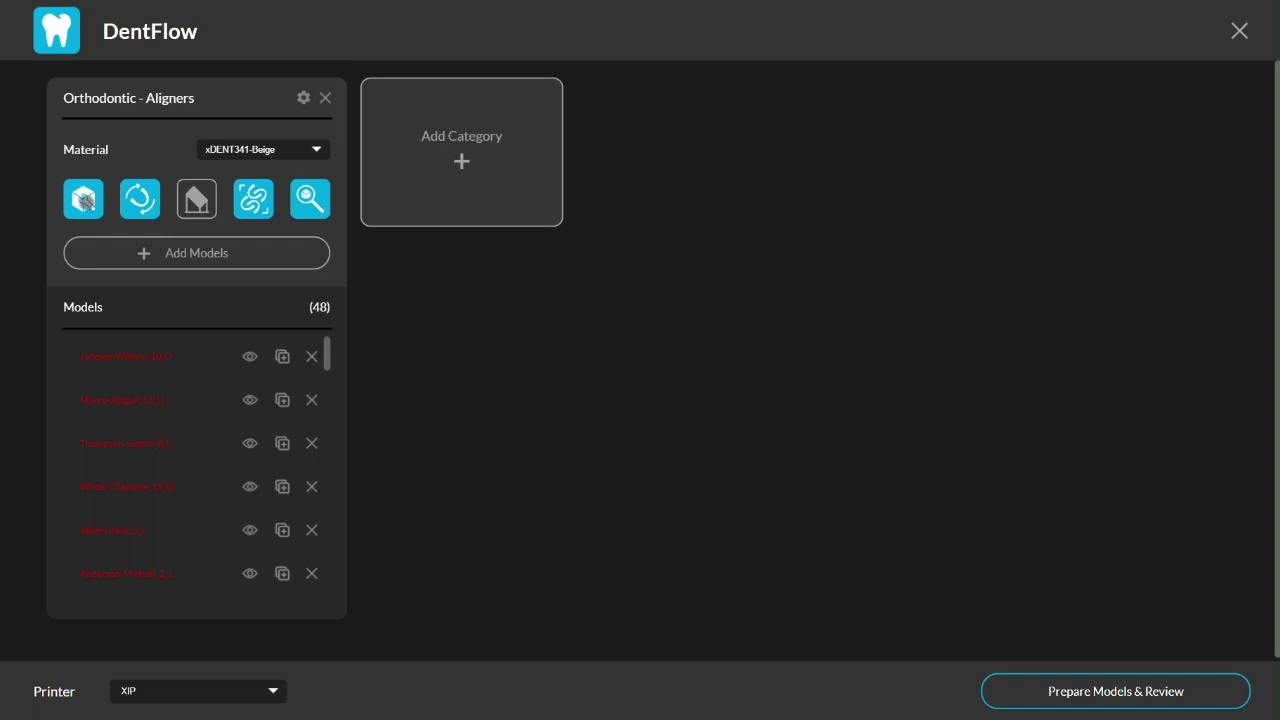
{"action": "left_click", "coordinate": [84, 199]}
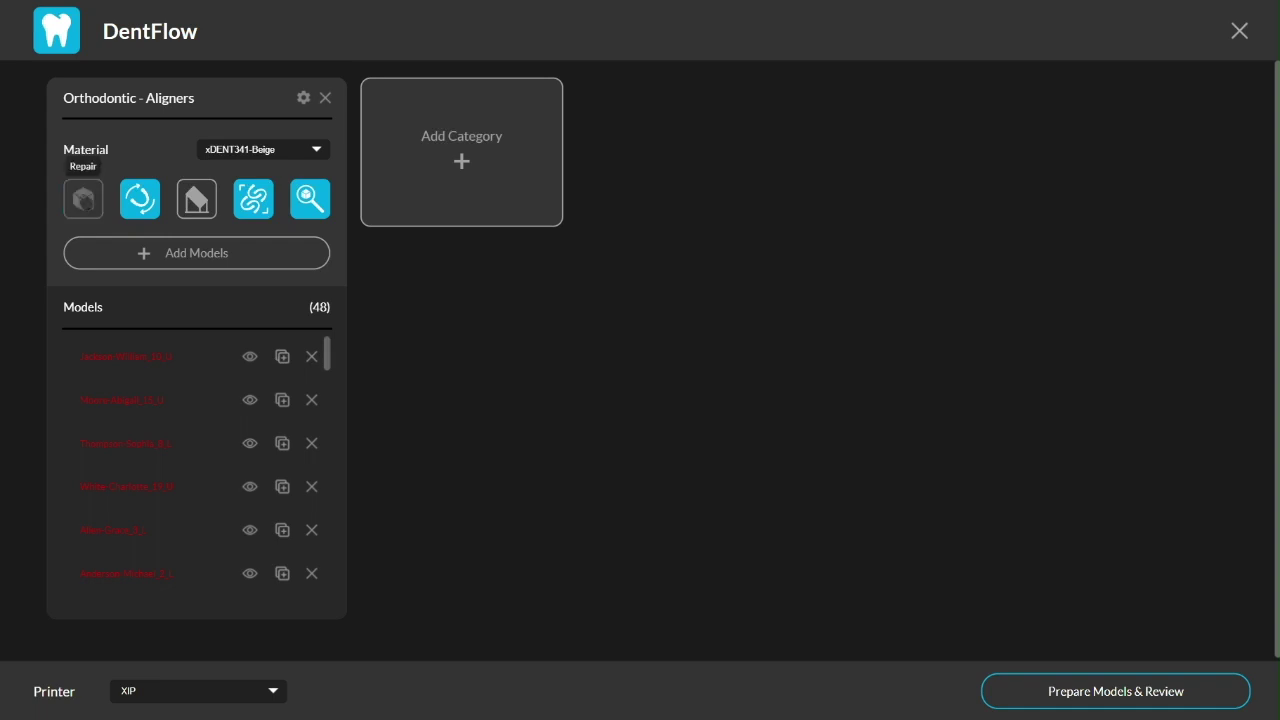
{"action": "left_click", "coordinate": [84, 199]}
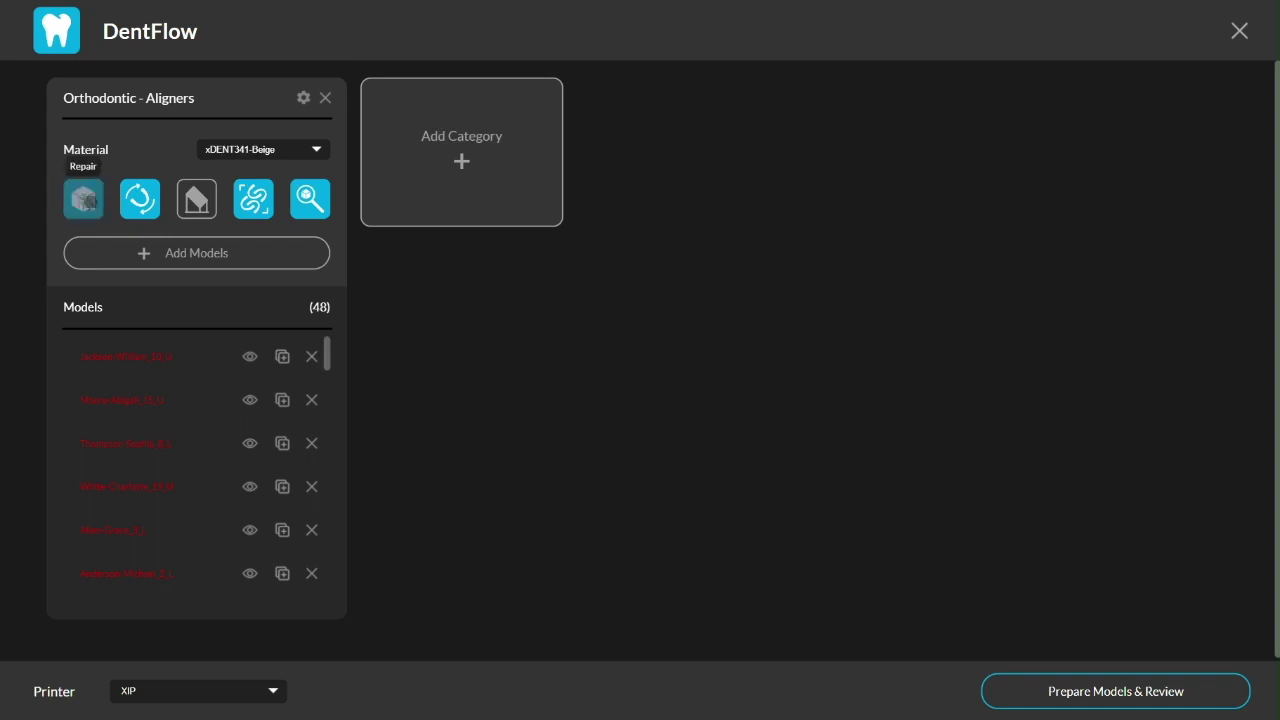
{"action": "left_click", "coordinate": [140, 199]}
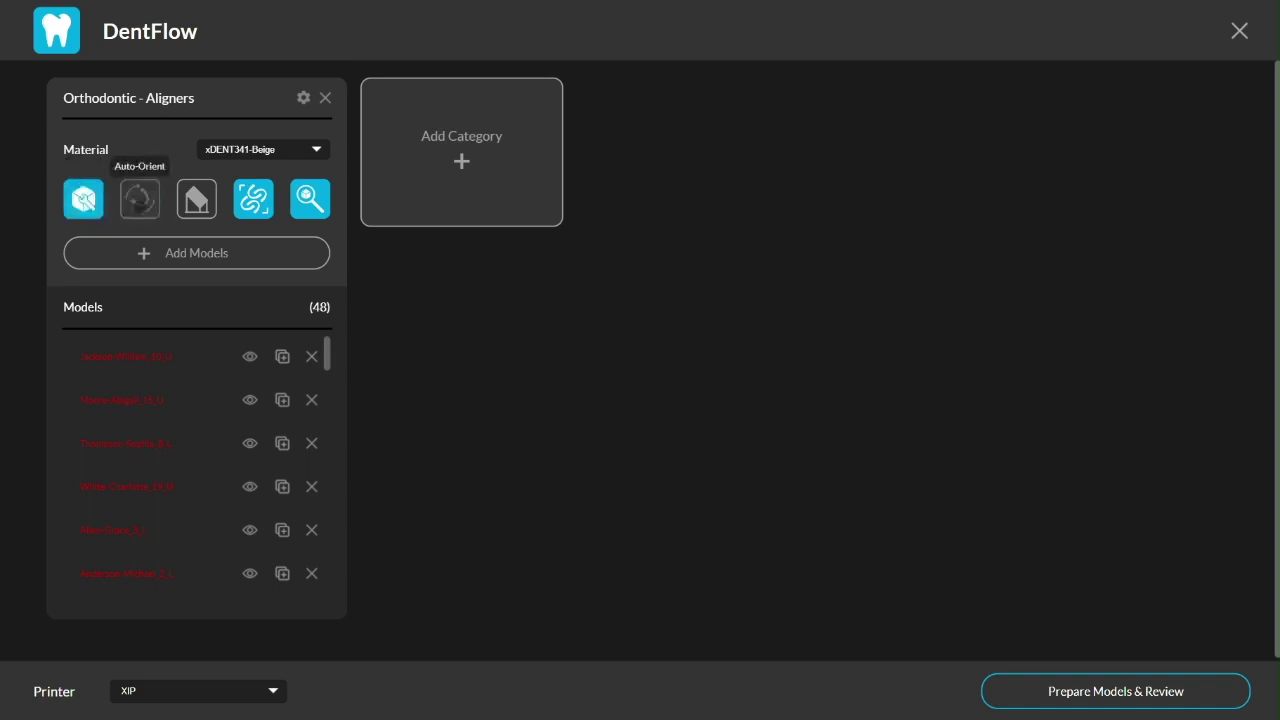
{"action": "left_click", "coordinate": [140, 199]}
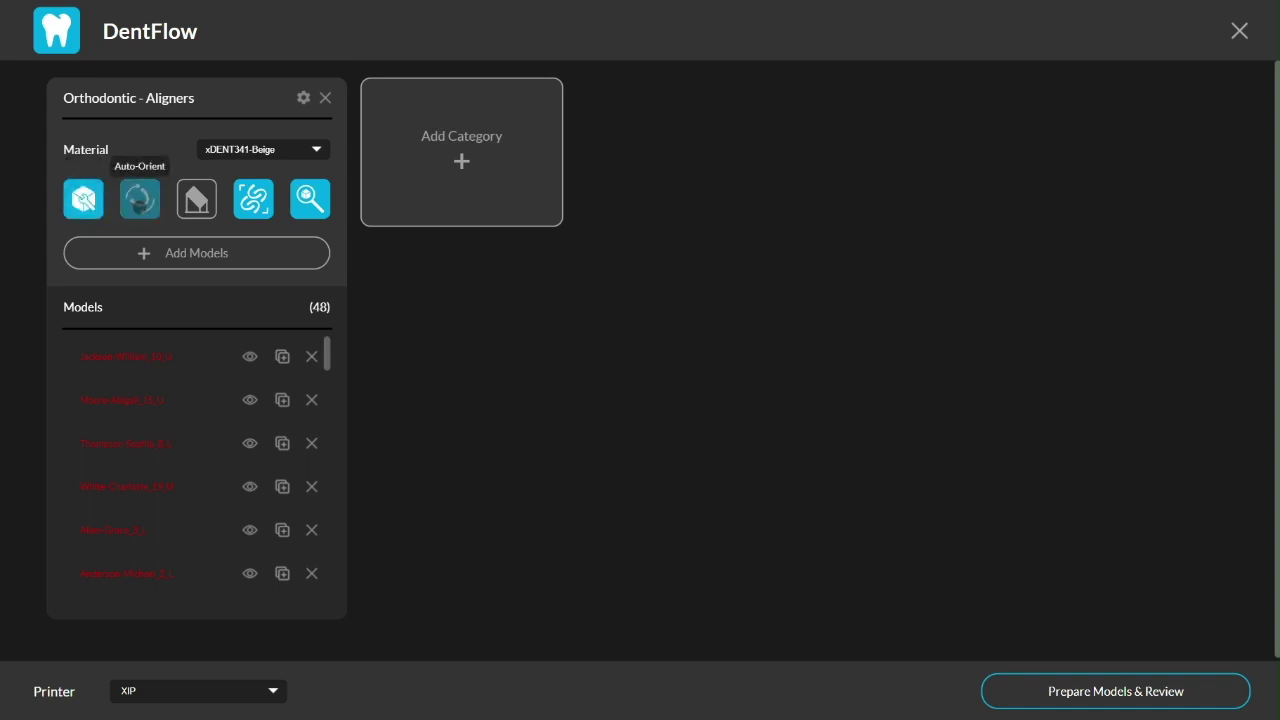
{"action": "left_click", "coordinate": [197, 199]}
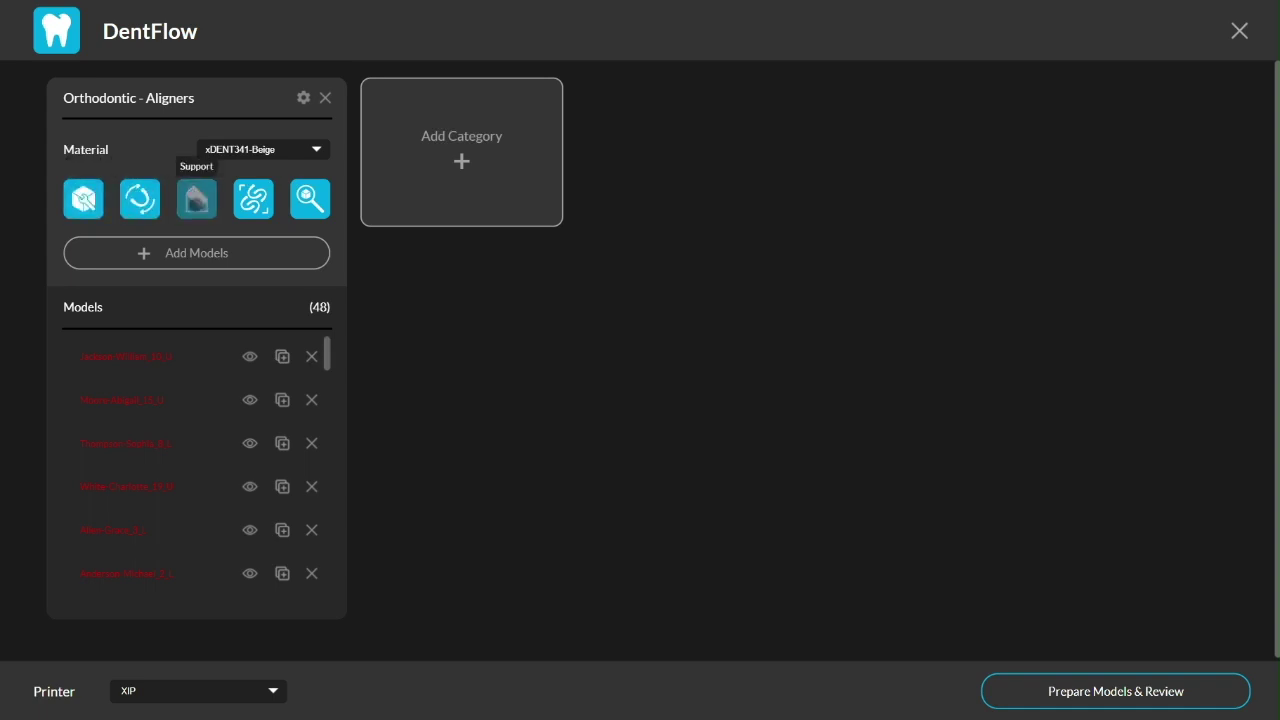
{"action": "left_click", "coordinate": [197, 199]}
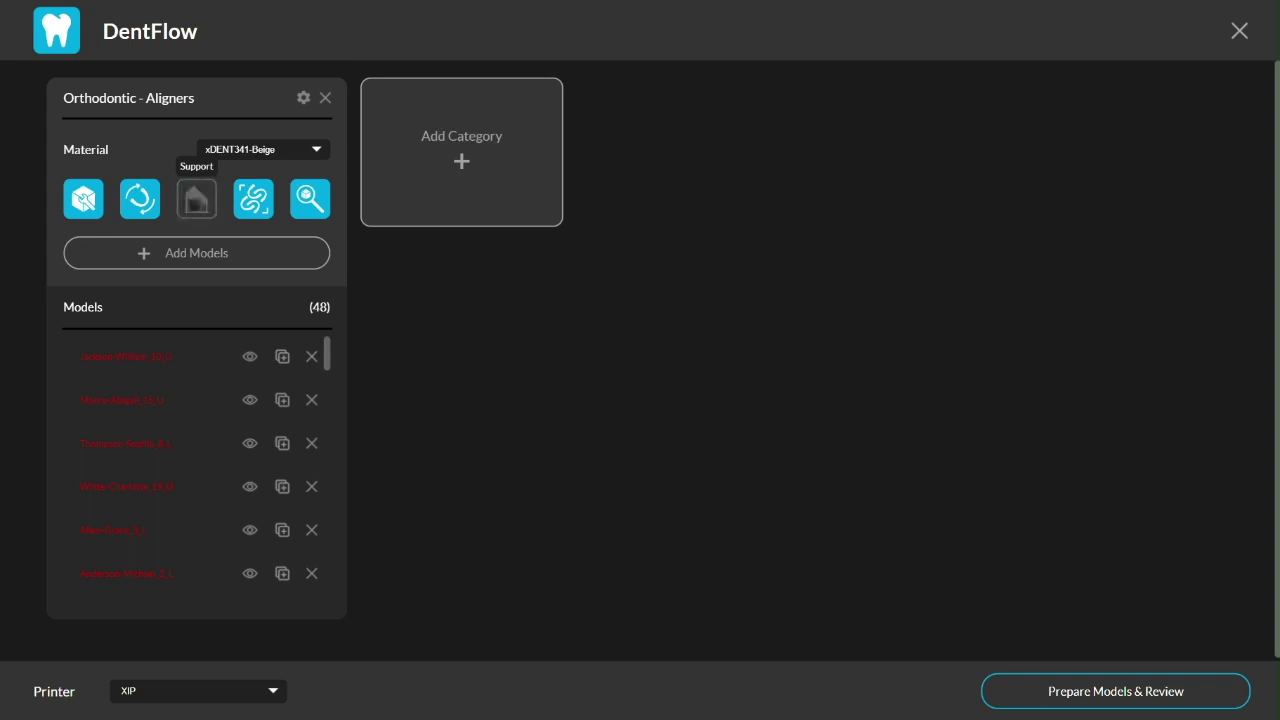
{"action": "left_click", "coordinate": [253, 199]}
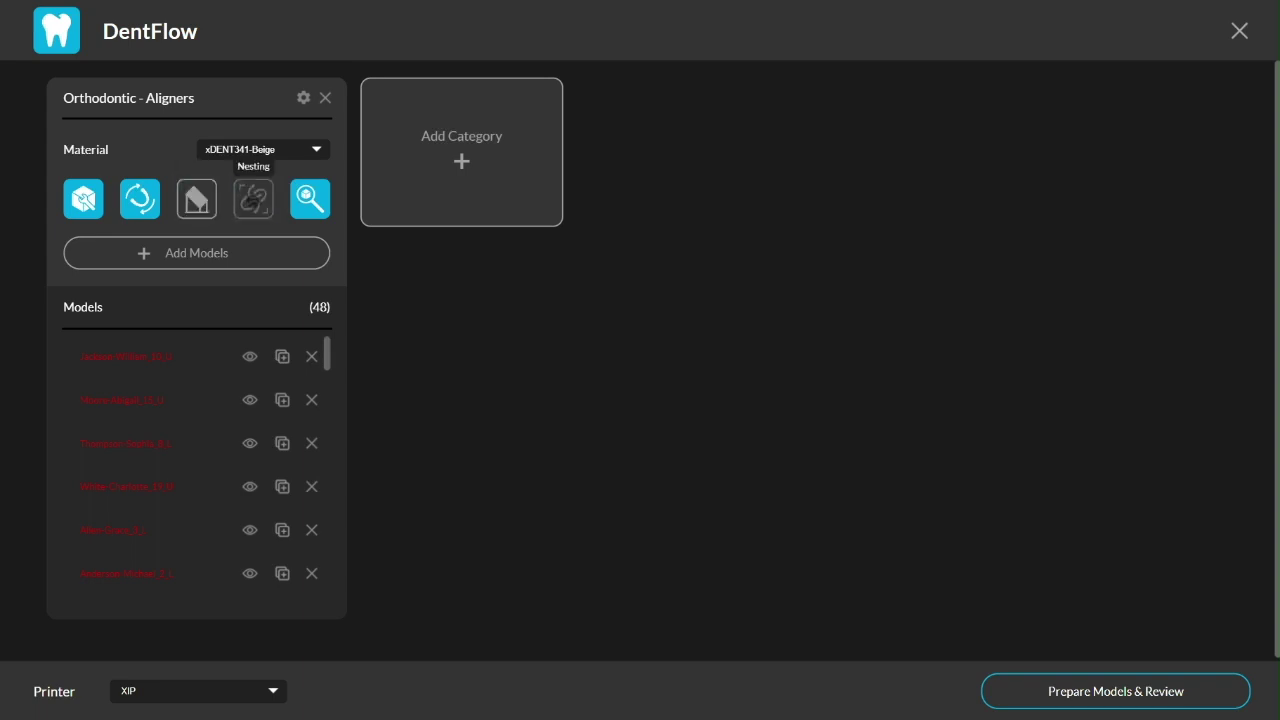
{"action": "left_click", "coordinate": [253, 199]}
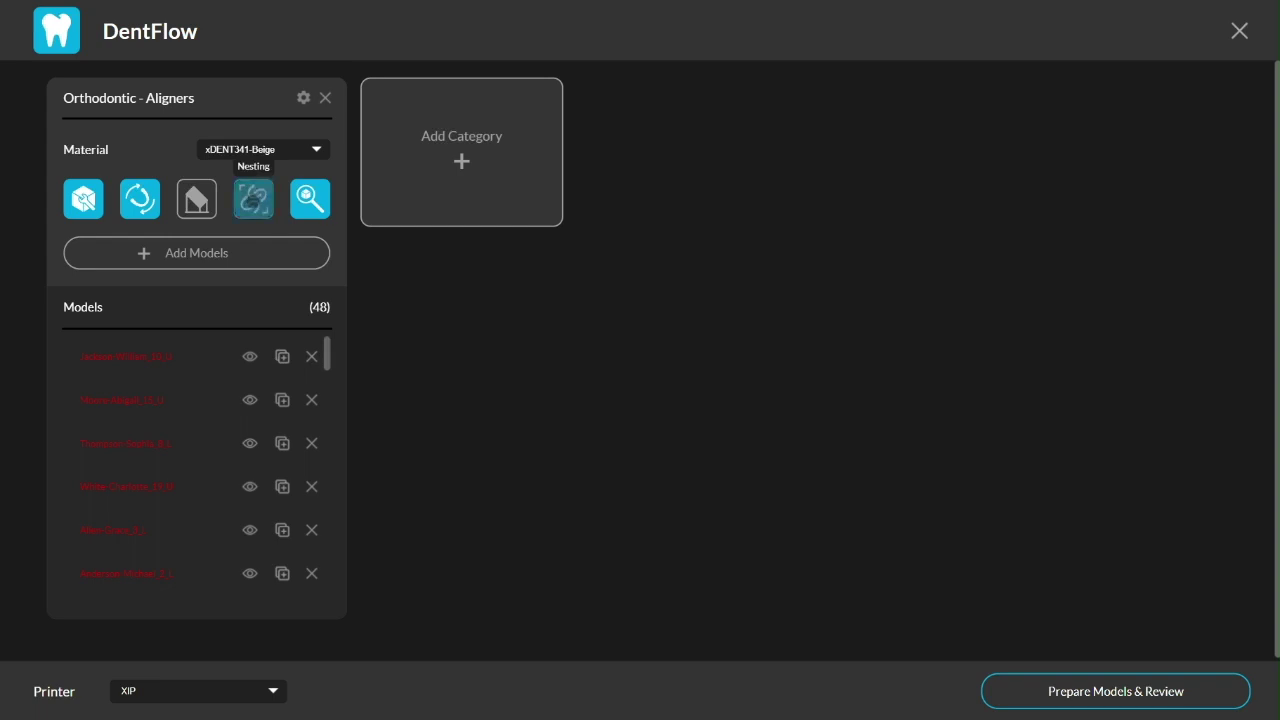
{"action": "left_click", "coordinate": [310, 199]}
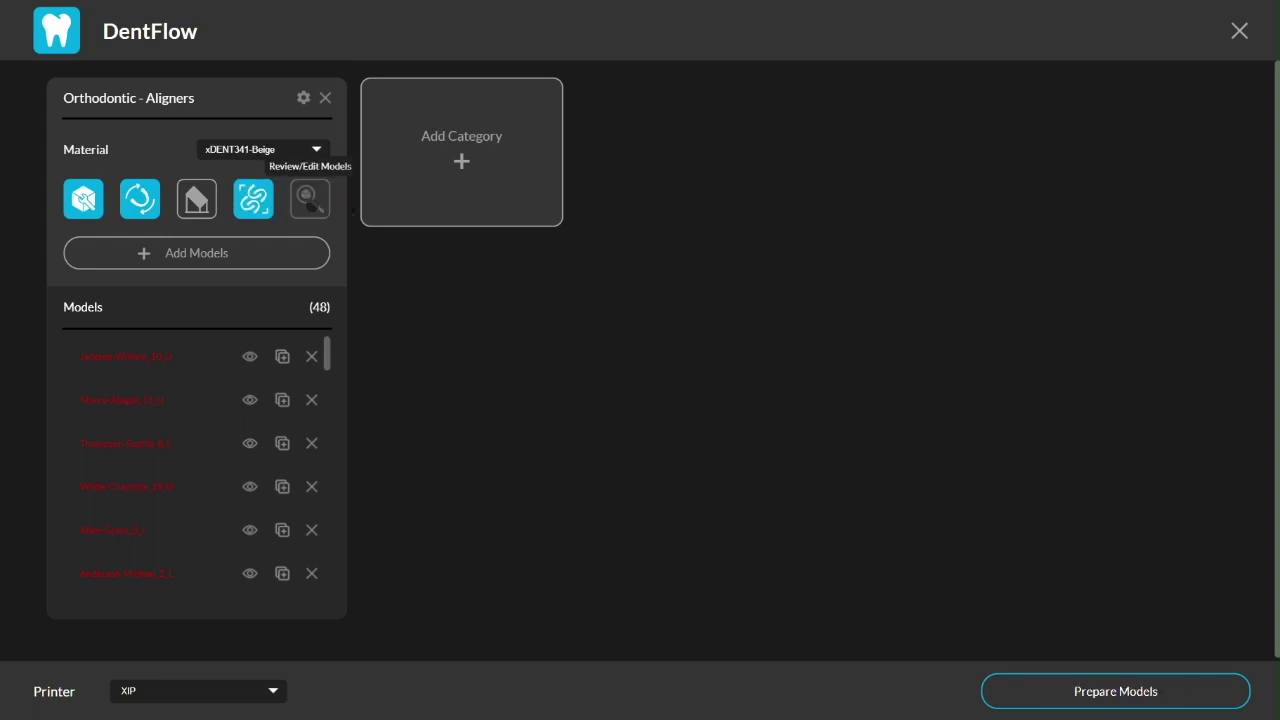
{"action": "left_click", "coordinate": [310, 199]}
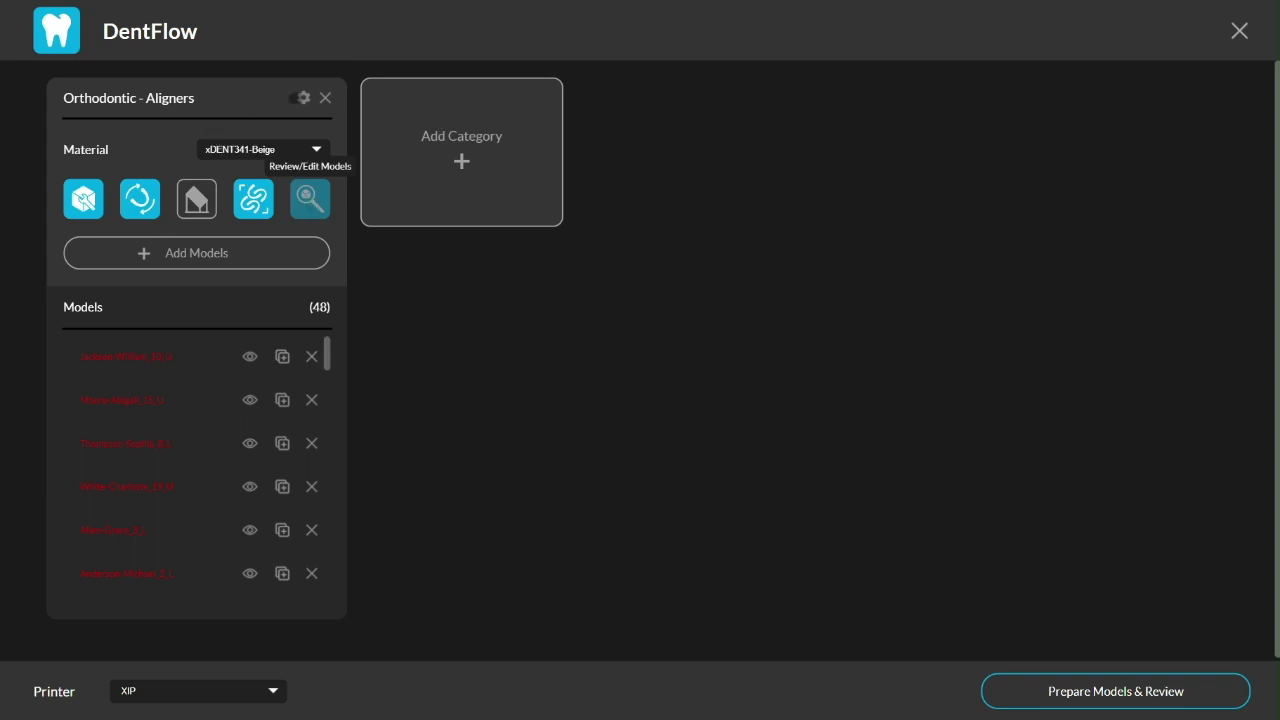
{"action": "left_click", "coordinate": [302, 98]}
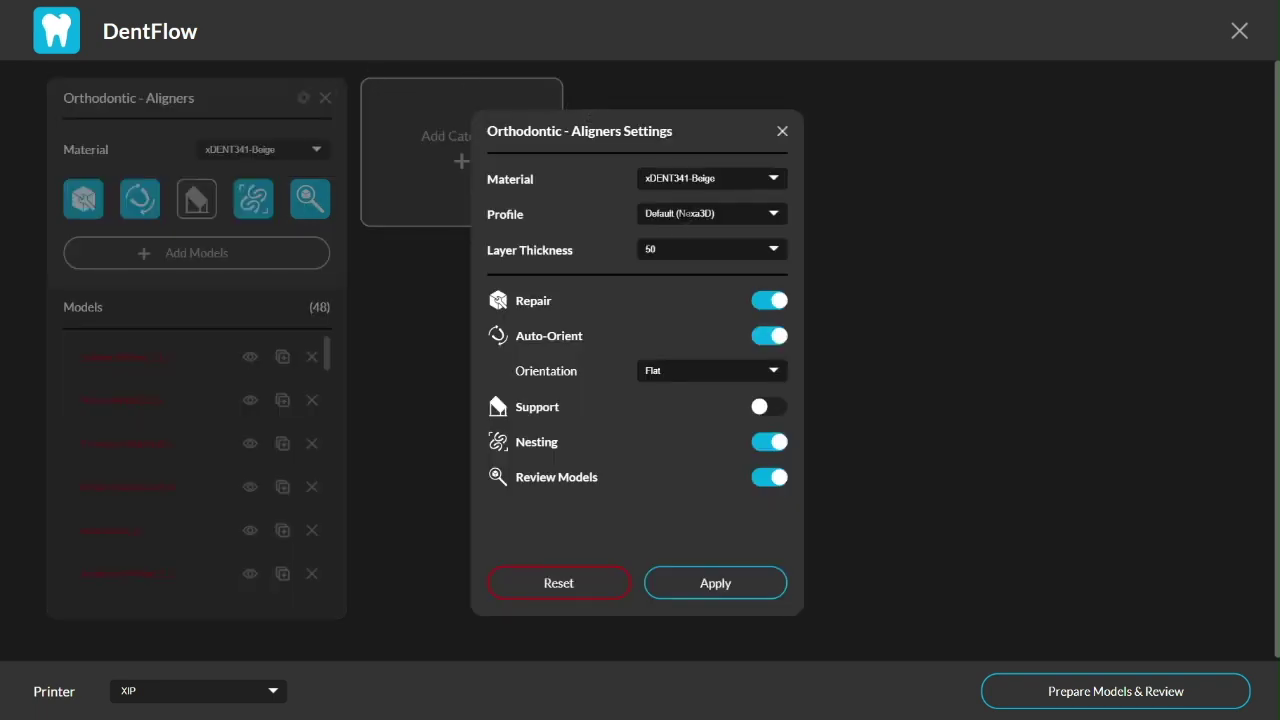
In the category settings, keep layer thickness at 50 and orientation at Flat.
{"action": "left_click", "coordinate": [676, 250]}
{"action": "left_click", "coordinate": [676, 249]}
{"action": "left_click", "coordinate": [690, 371]}
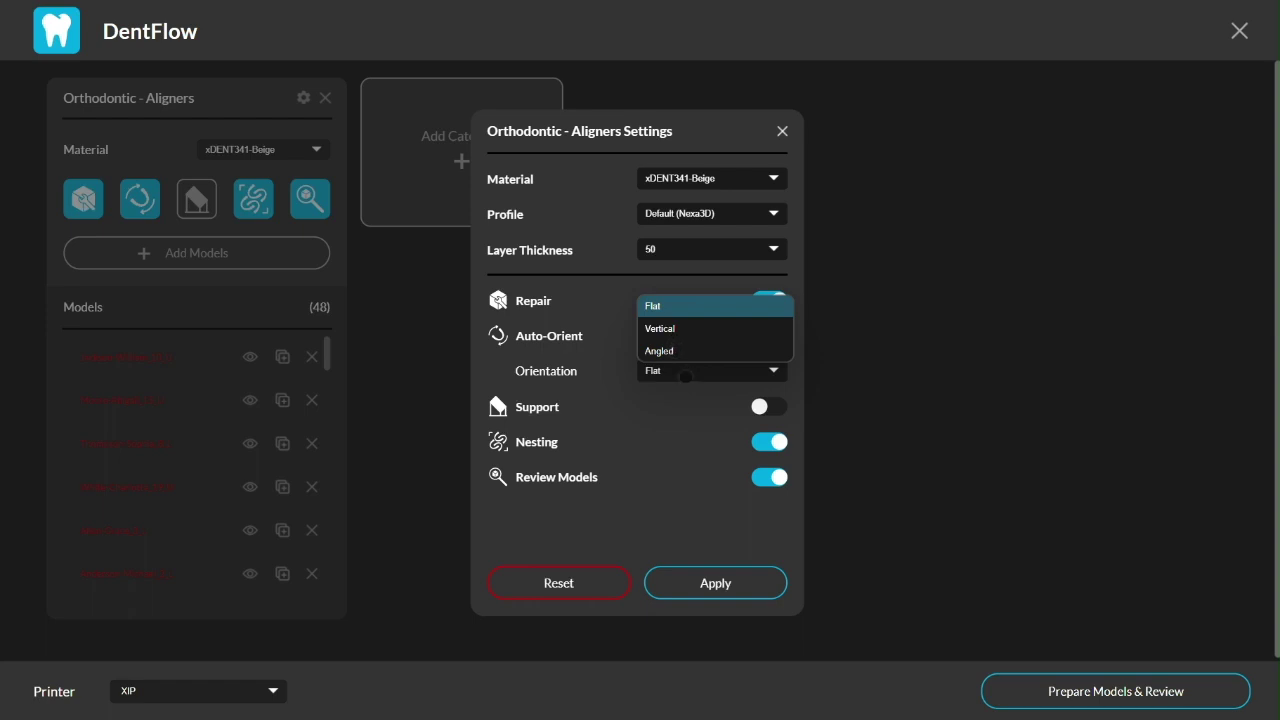
{"action": "left_click", "coordinate": [686, 376]}
Leave supports off, close the settings and start Prepare Models & Review.
{"action": "left_click", "coordinate": [766, 407]}
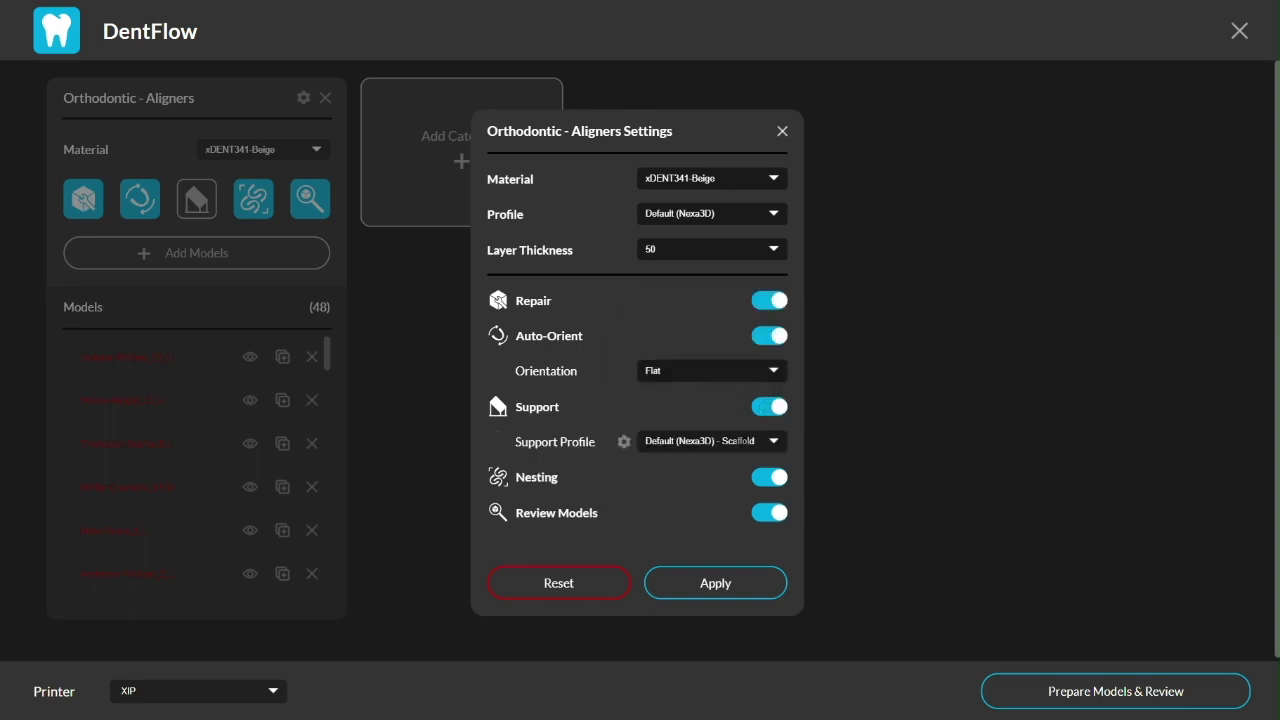
{"action": "left_click", "coordinate": [740, 441]}
{"action": "left_click", "coordinate": [738, 414]}
{"action": "left_click", "coordinate": [768, 407]}
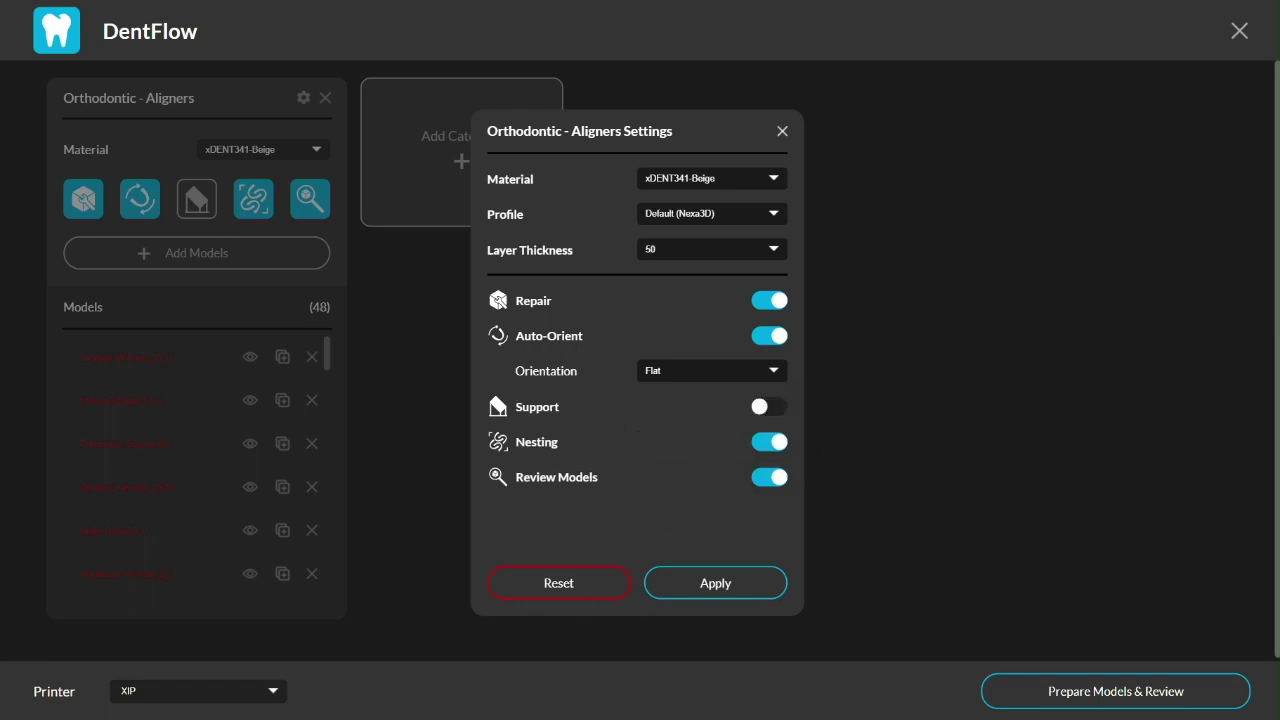
{"action": "left_click", "coordinate": [781, 131]}
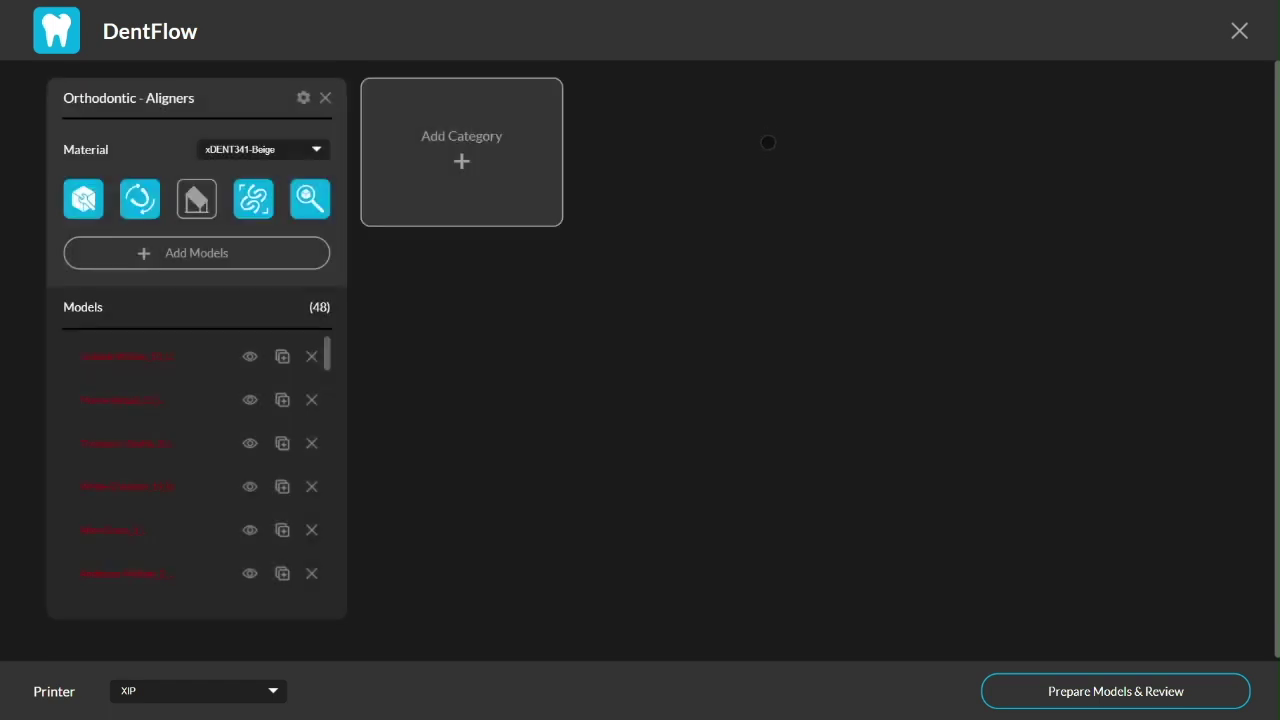
{"action": "left_click", "coordinate": [1094, 689]}
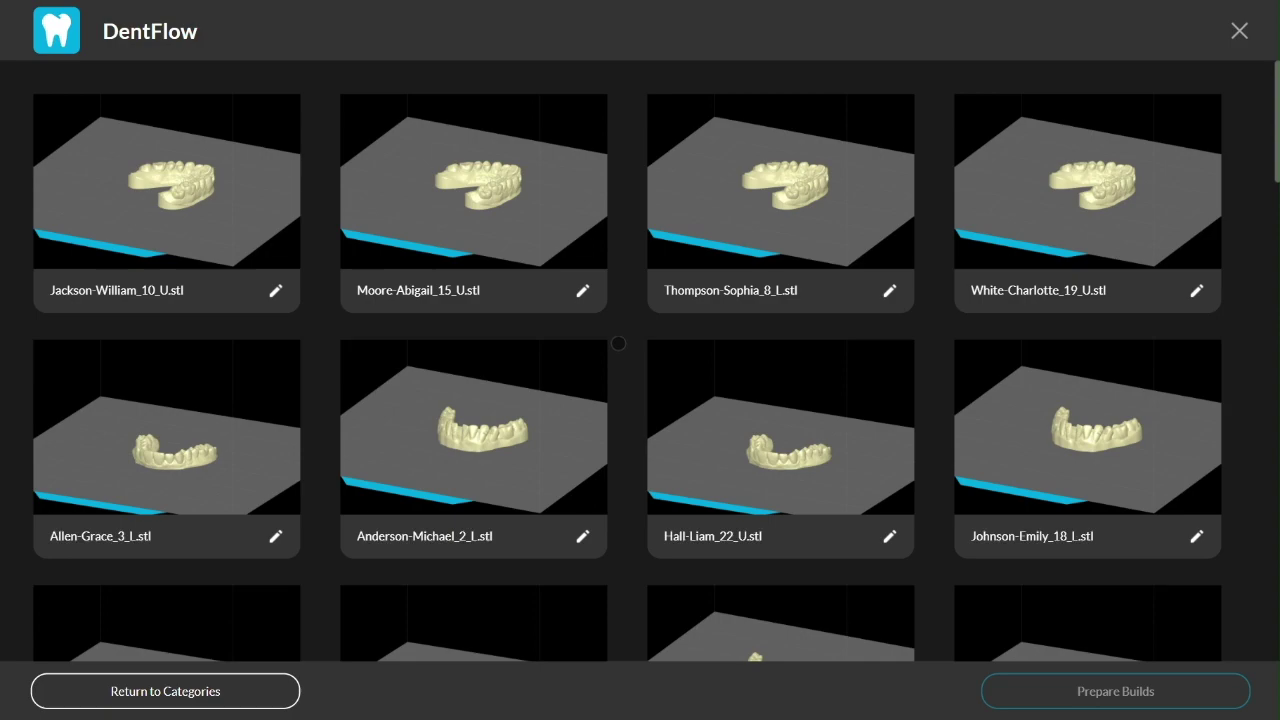
Scroll down through the repaired aligner review grid and back to the top.
{"action": "scroll", "coordinate": [1172, 294], "scroll_direction": "down", "scroll_amount": 15}
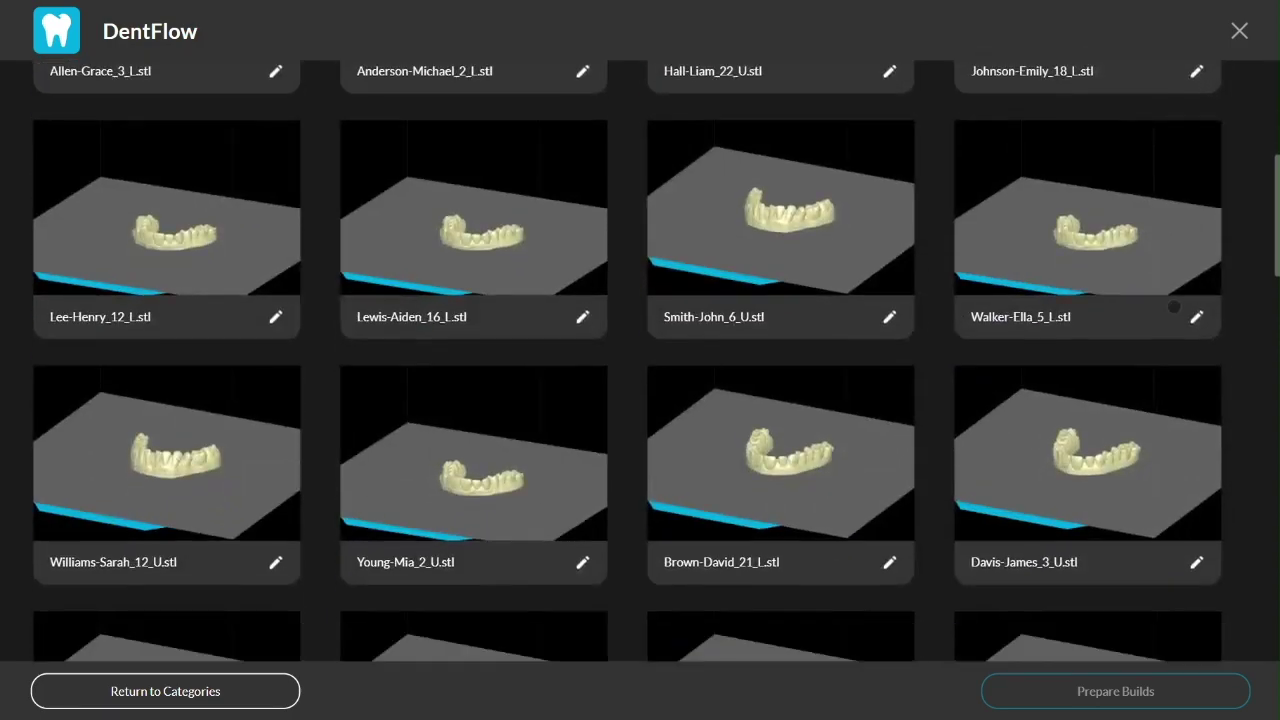
{"action": "scroll", "coordinate": [1174, 313], "scroll_direction": "up", "scroll_amount": 15}
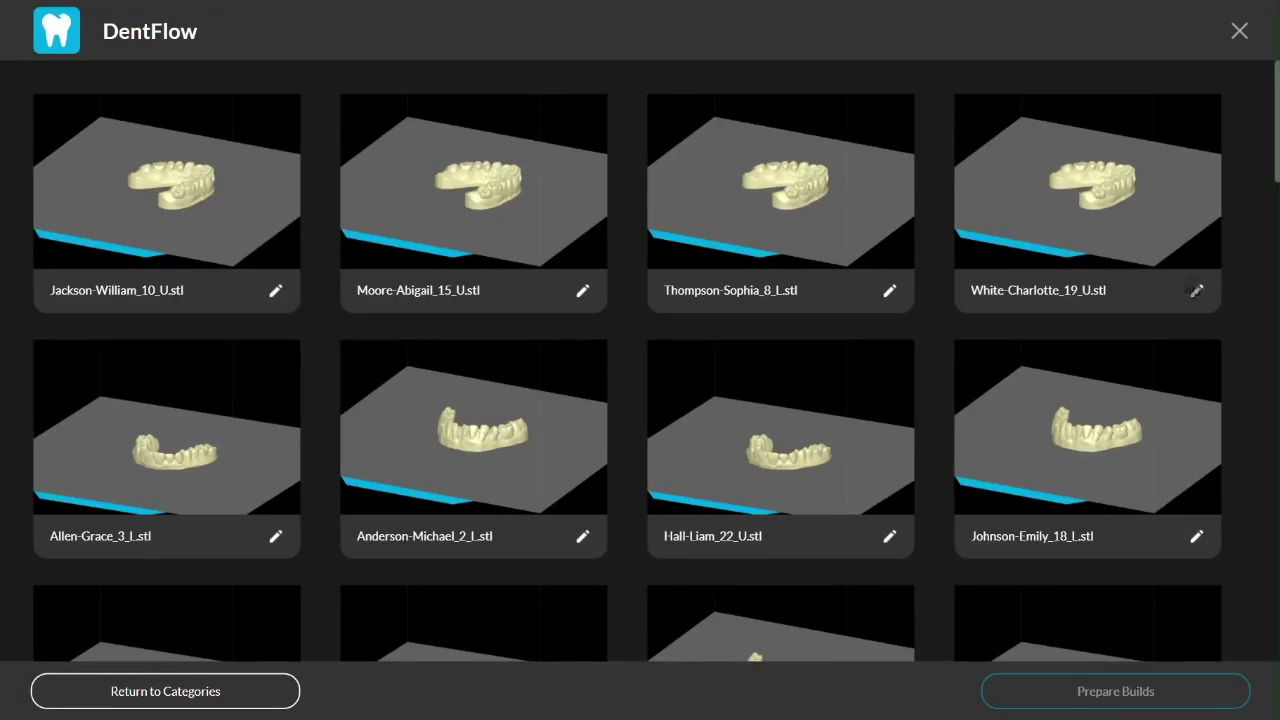
Open the fourth top-row model's 3D preview and browse its Transform, Edit Supports, Plane Cut and Base Extrusion tools.
{"action": "left_click", "coordinate": [1196, 290]}
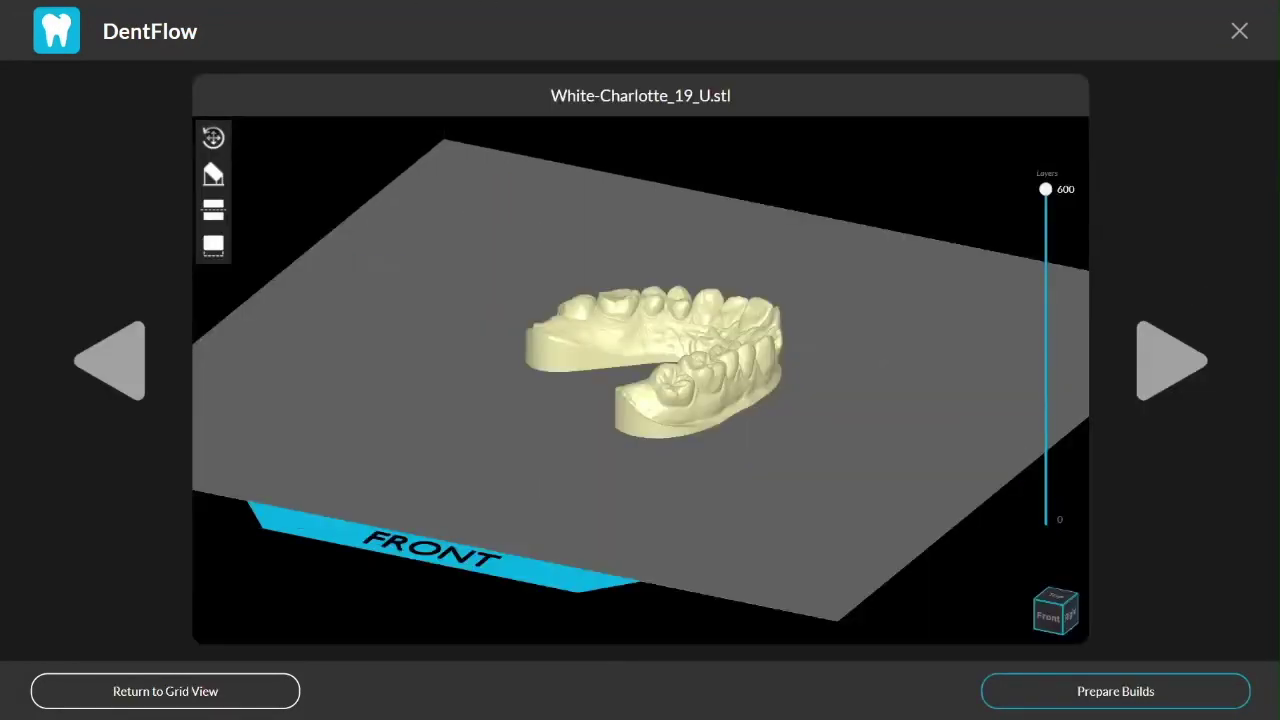
{"action": "left_click", "coordinate": [213, 137]}
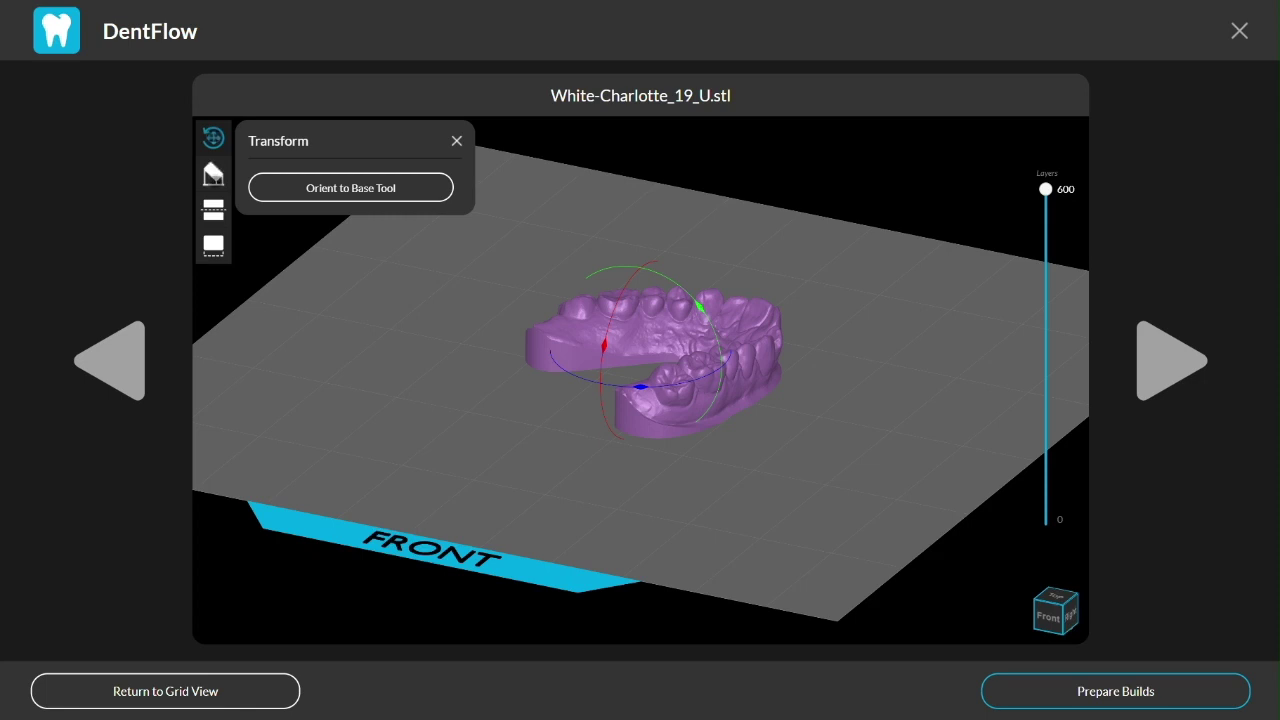
{"action": "left_click", "coordinate": [213, 175]}
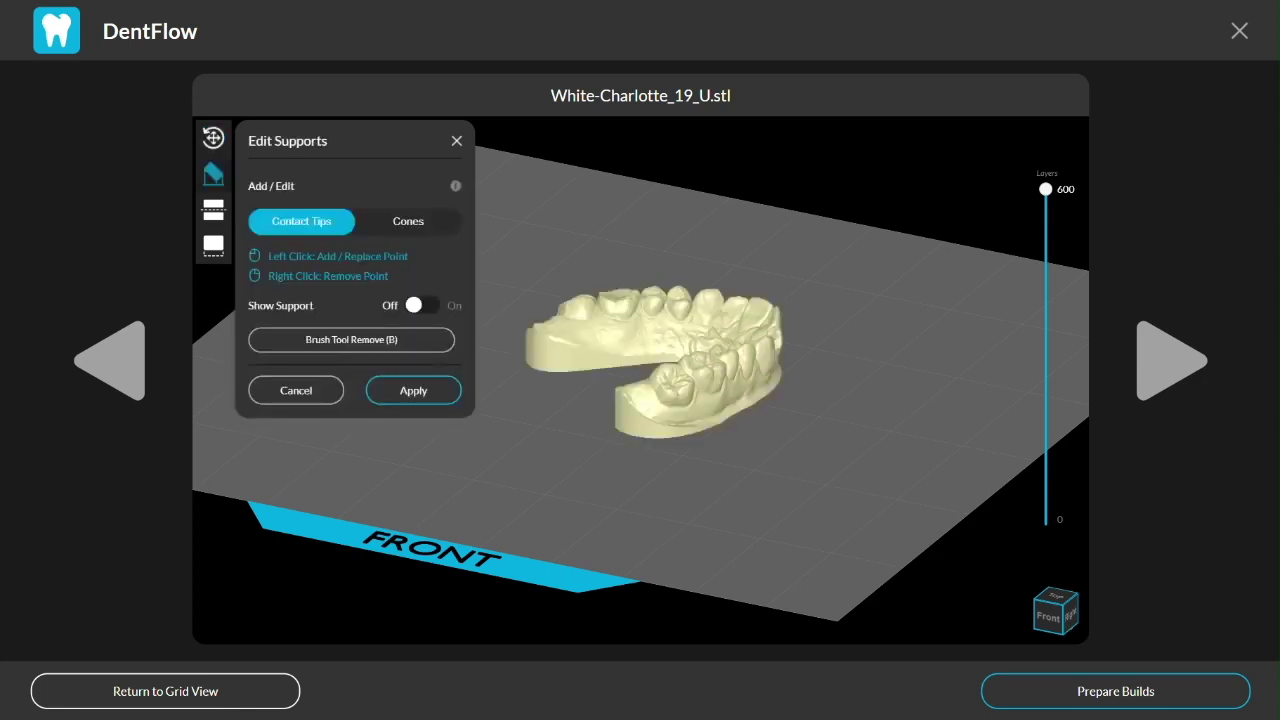
{"action": "left_click", "coordinate": [213, 209]}
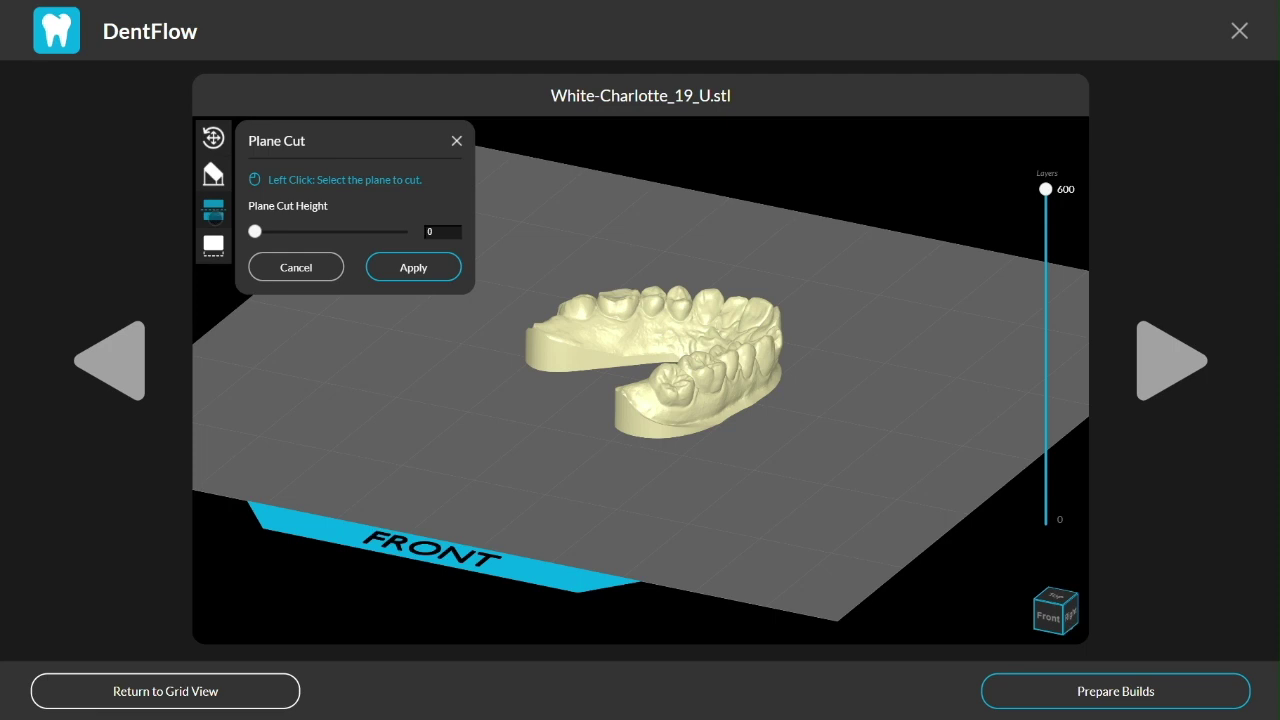
{"action": "left_click", "coordinate": [213, 244]}
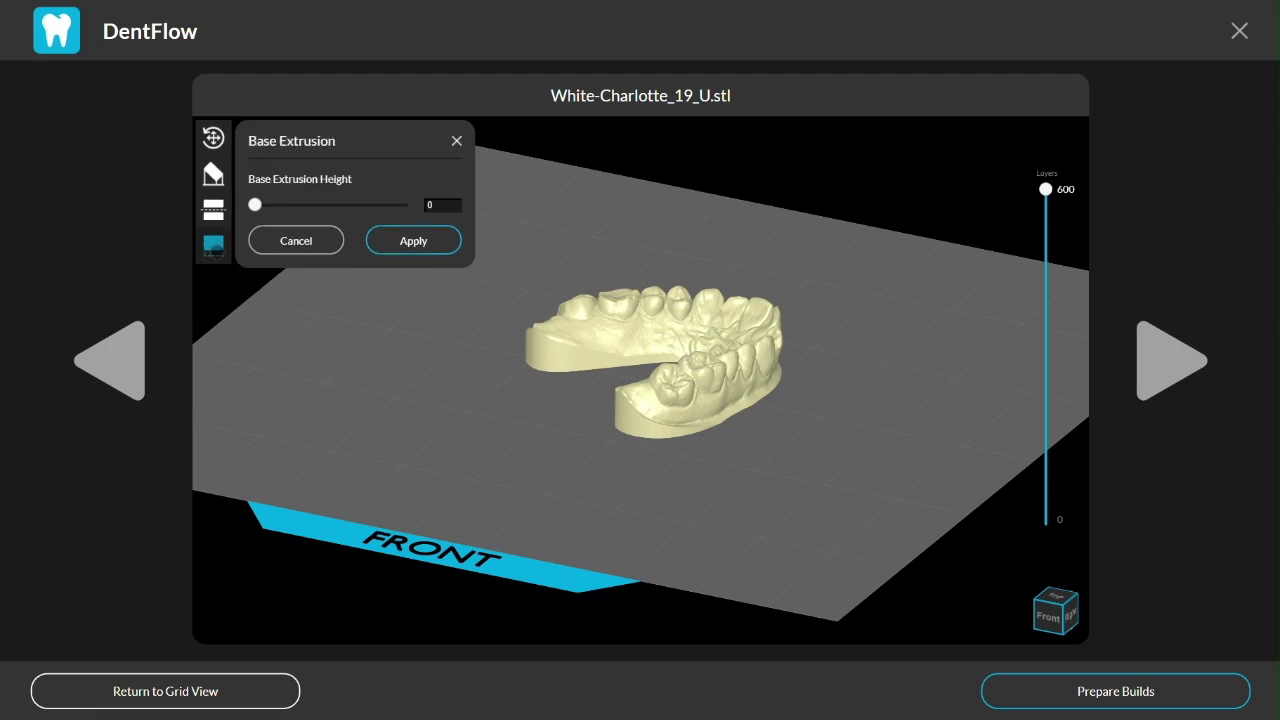
{"action": "left_click", "coordinate": [213, 209]}
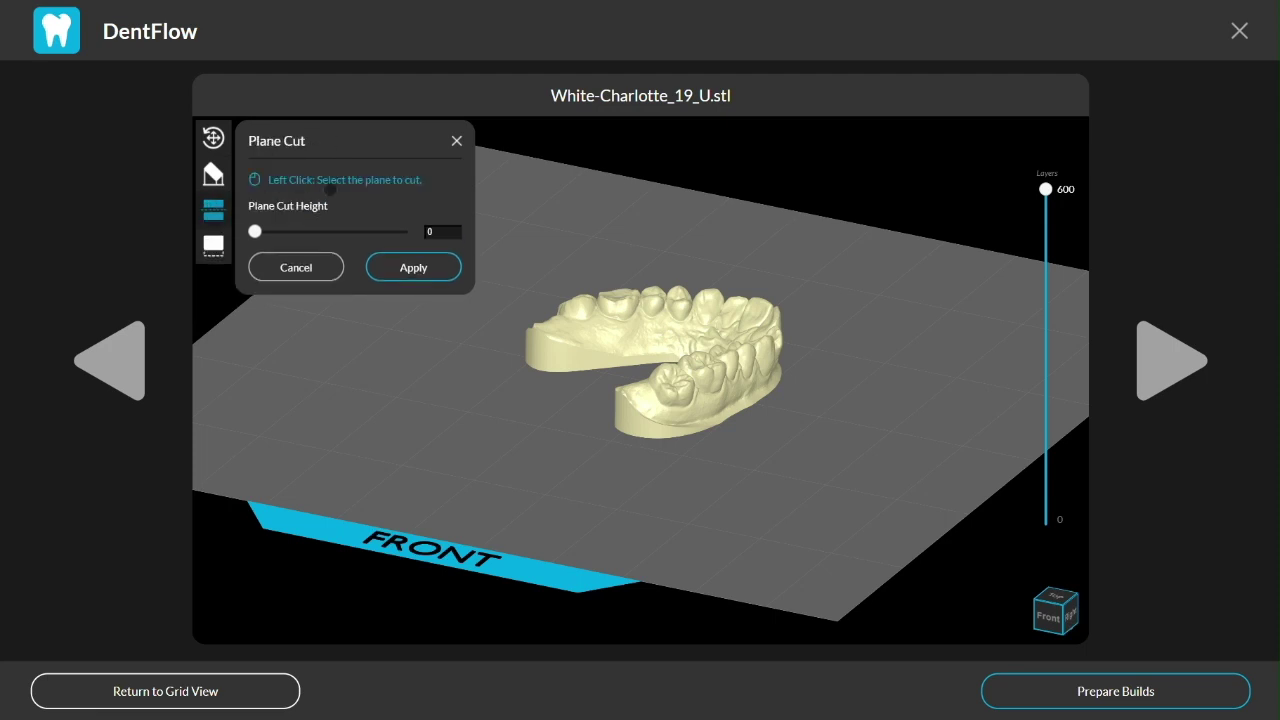
Set the Plane Cut height to 1.95 and apply the cut to the model.
{"action": "left_click", "coordinate": [430, 233]}
{"action": "type", "text": "9.37"}
{"action": "key", "text": "Return"}
{"action": "left_click_drag", "start_coordinate": [341, 231], "coordinate": [262, 231]}
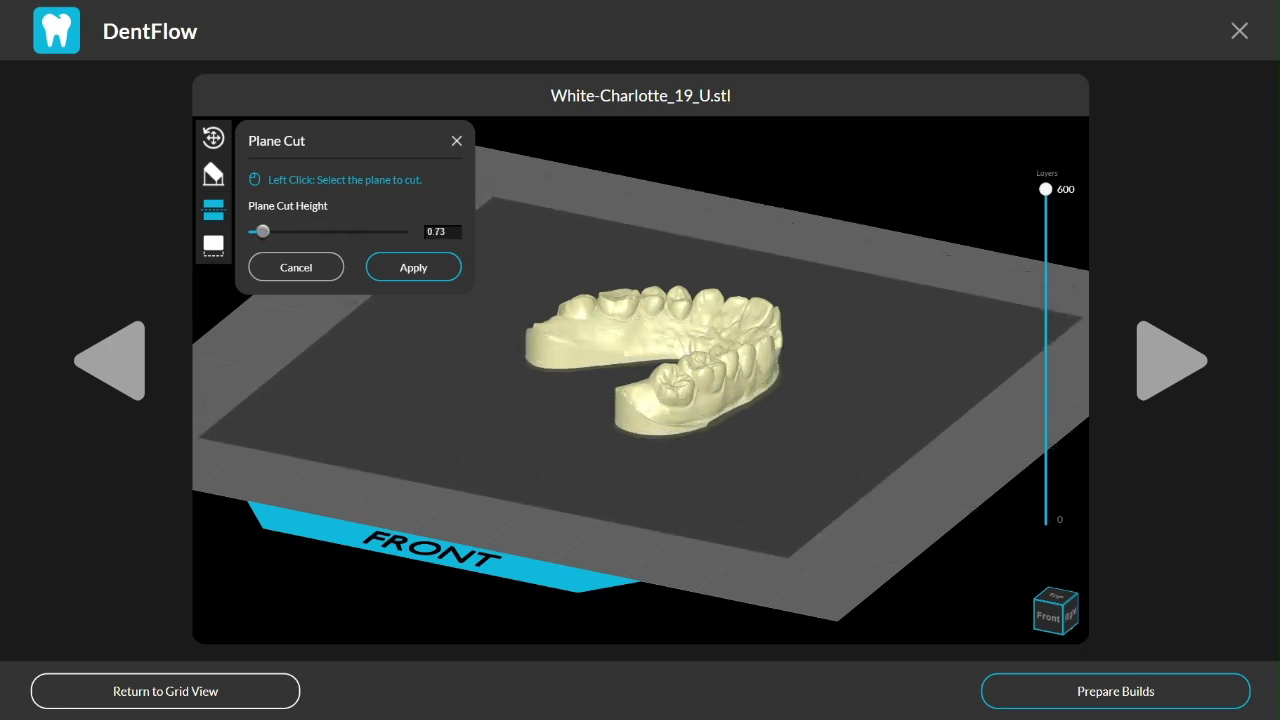
{"action": "left_click", "coordinate": [424, 270]}
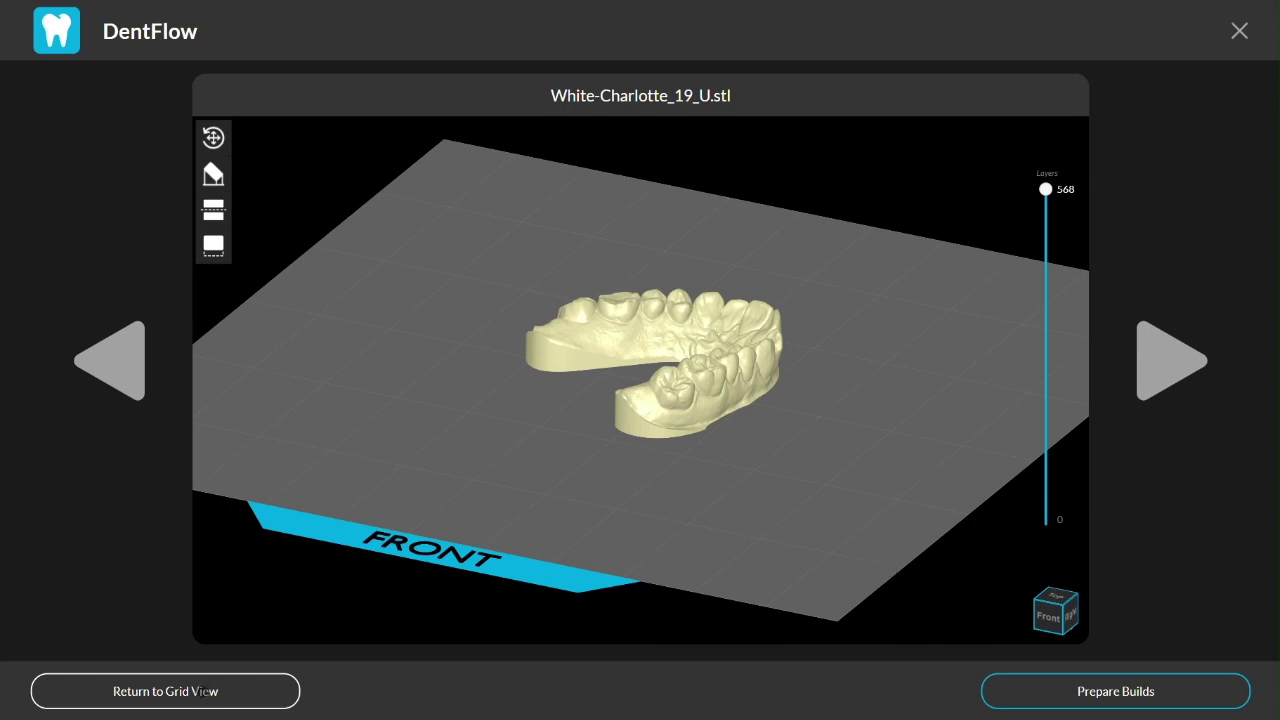
Return to the grid view and run Prepare Builds to nest the models.
{"action": "left_click", "coordinate": [205, 692]}
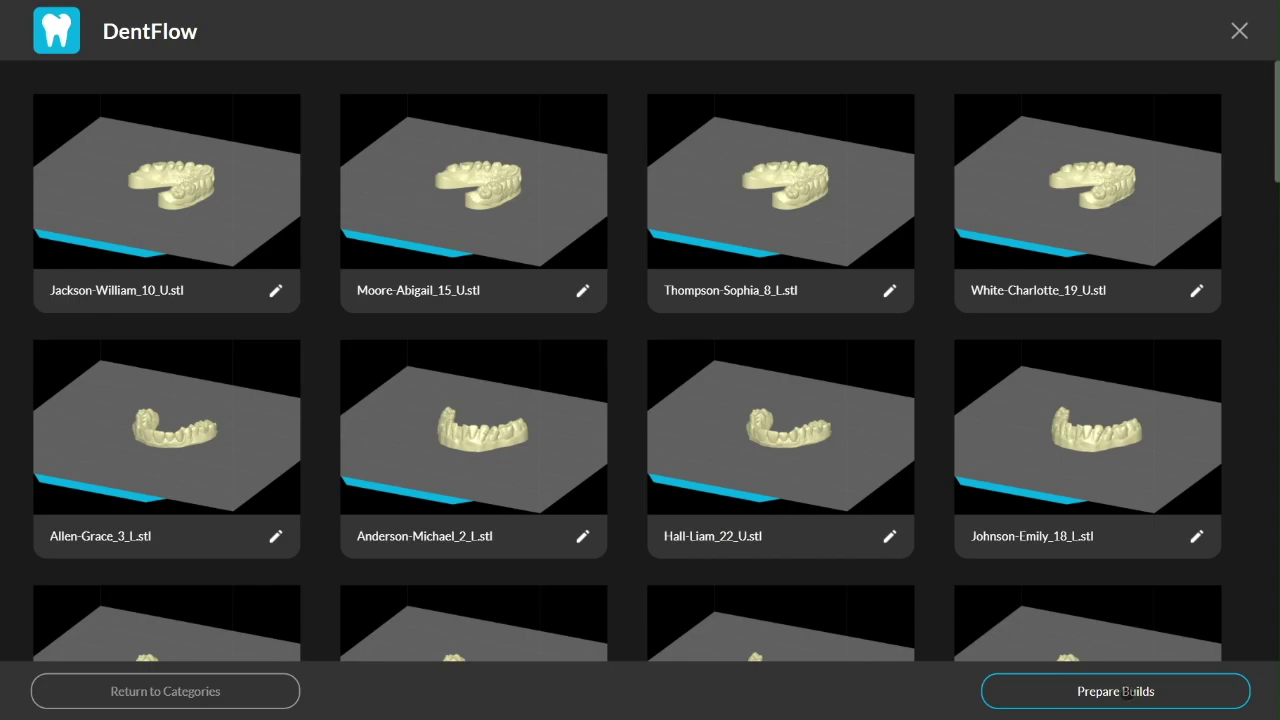
{"action": "left_click", "coordinate": [1127, 691]}
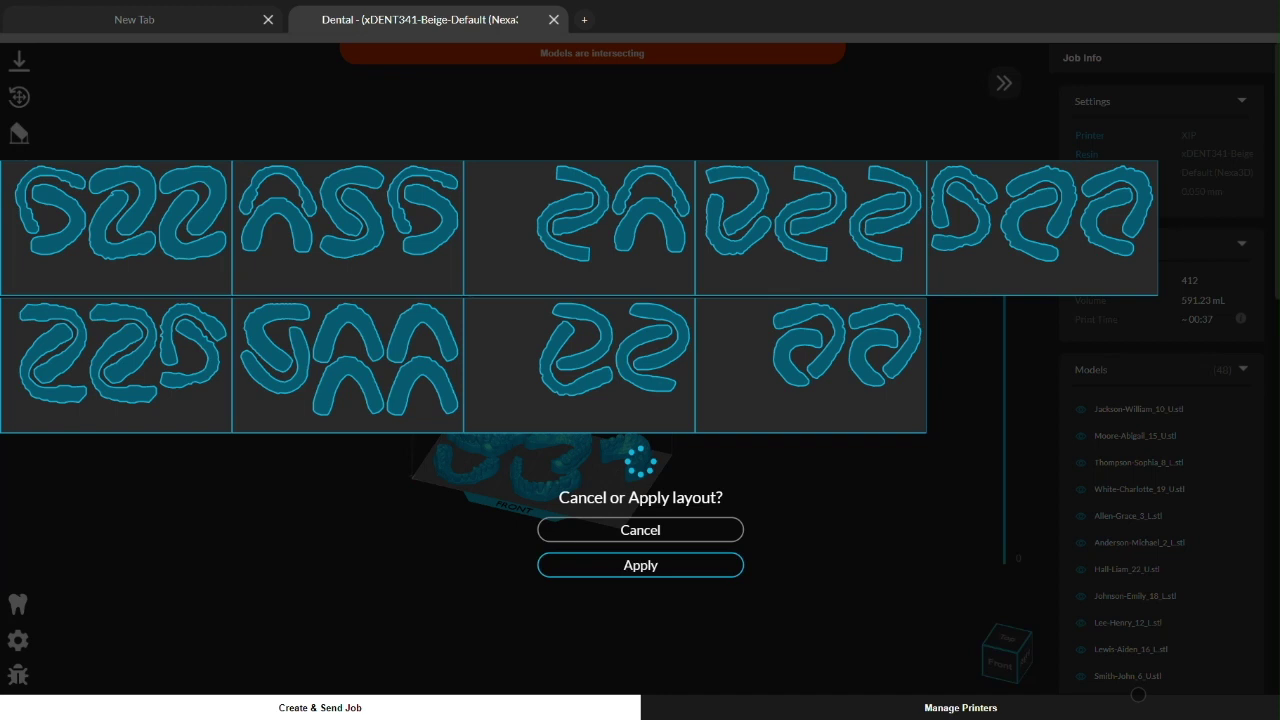
Apply the nested layout and review the second, third and fourth build tabs.
{"action": "left_click", "coordinate": [650, 566]}
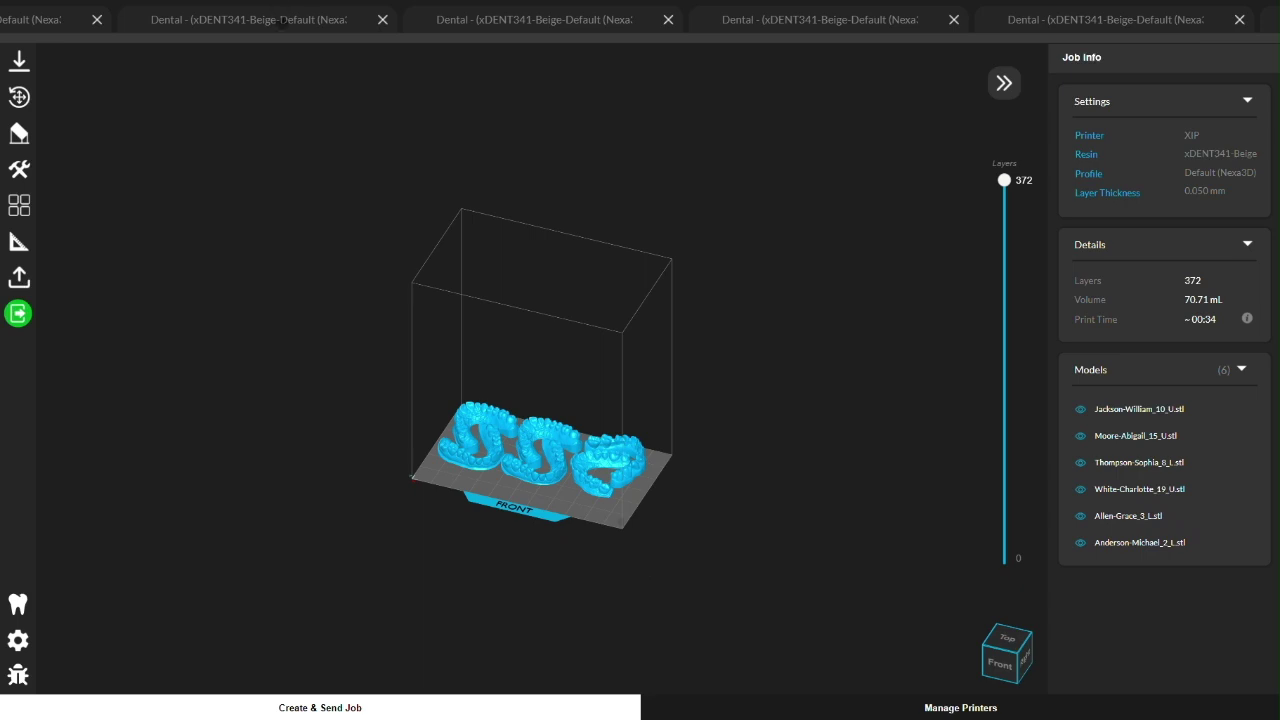
{"action": "left_click", "coordinate": [280, 20]}
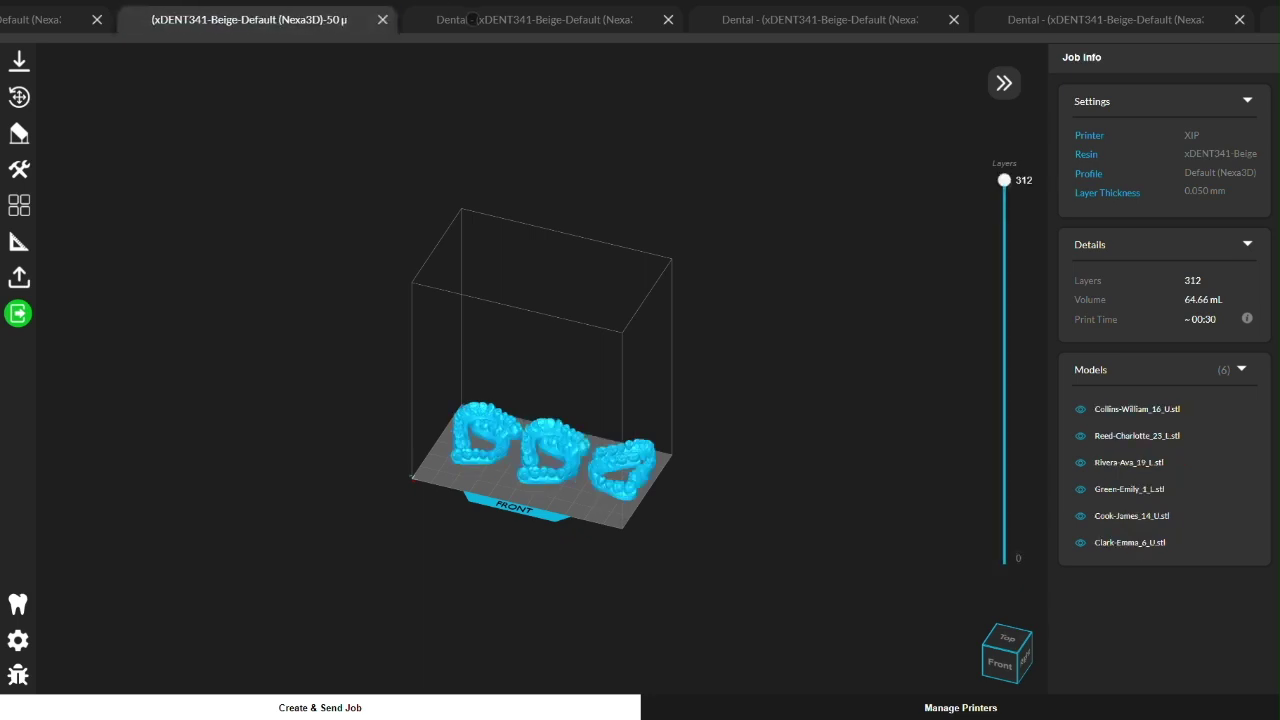
{"action": "left_click", "coordinate": [468, 16]}
{"action": "left_click", "coordinate": [755, 18]}
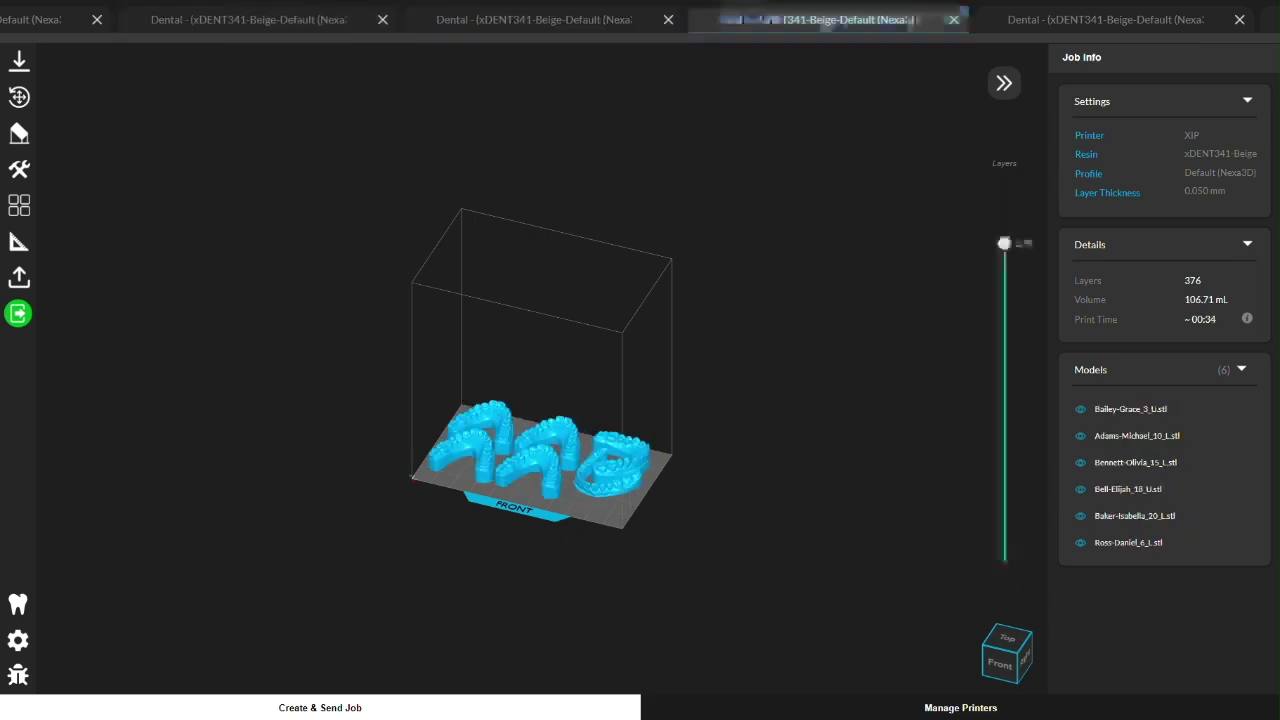